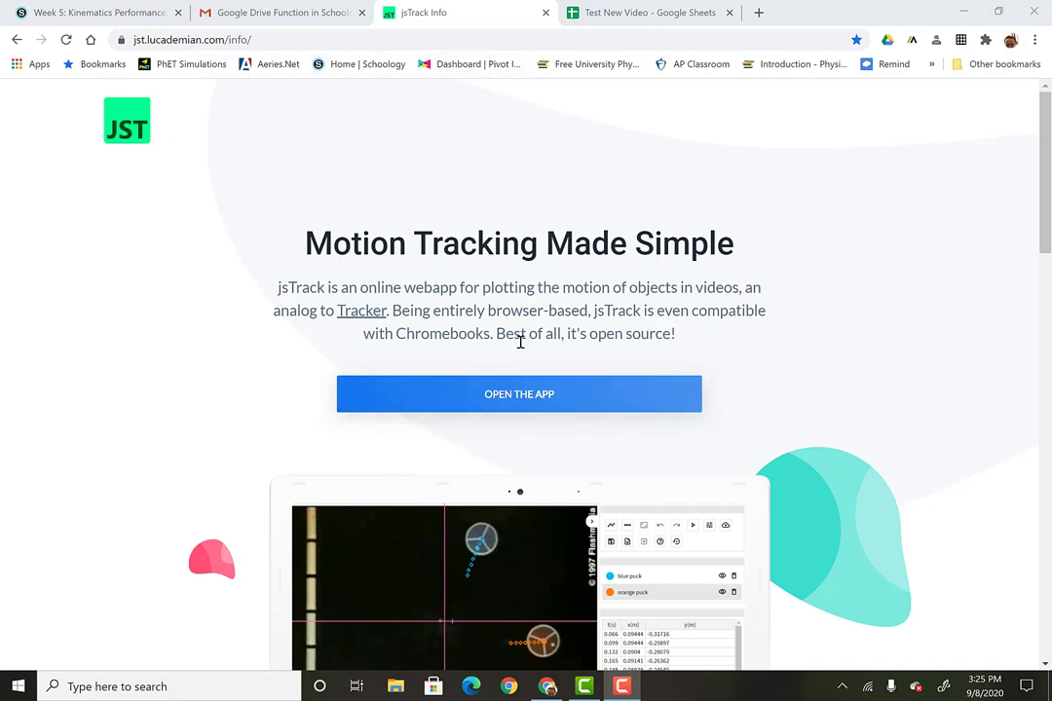
- Launch jsTrack and decline both recovering and deleting the saved project backup
{"action": "left_click", "coordinate": [520, 398]}
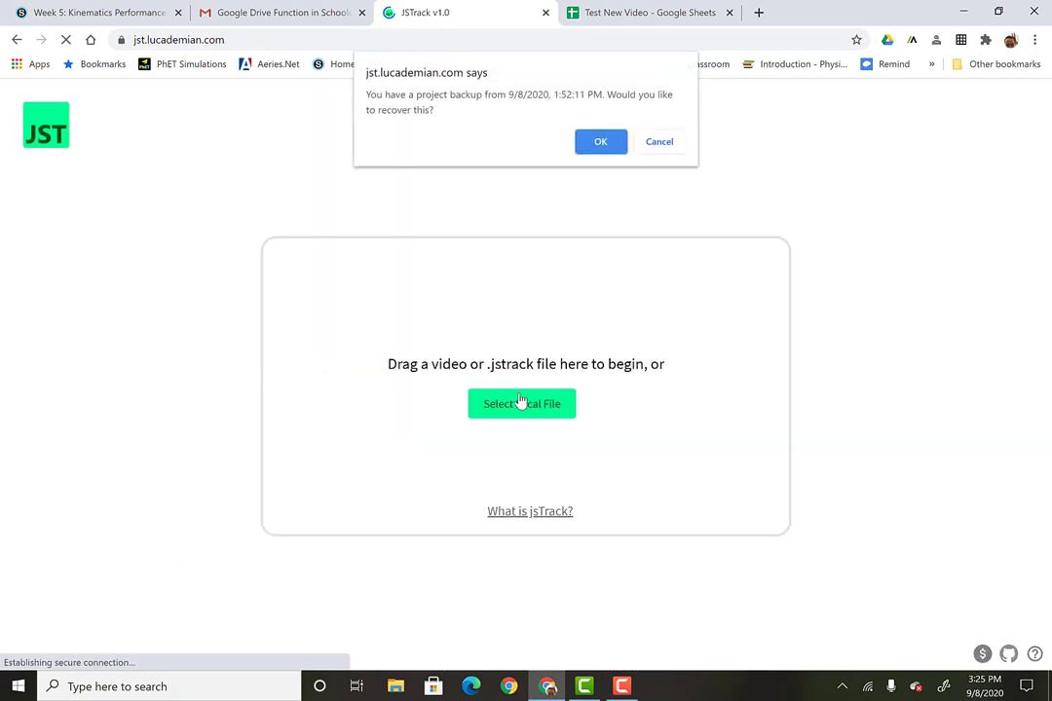
{"action": "left_click", "coordinate": [663, 141]}
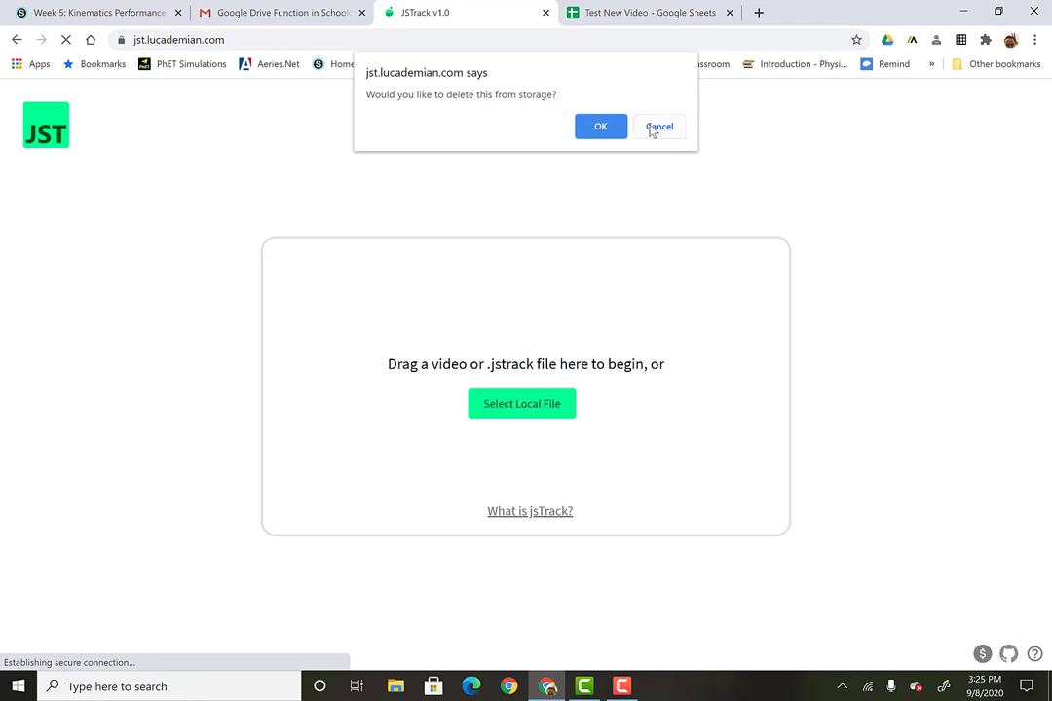
{"action": "left_click", "coordinate": [662, 132]}
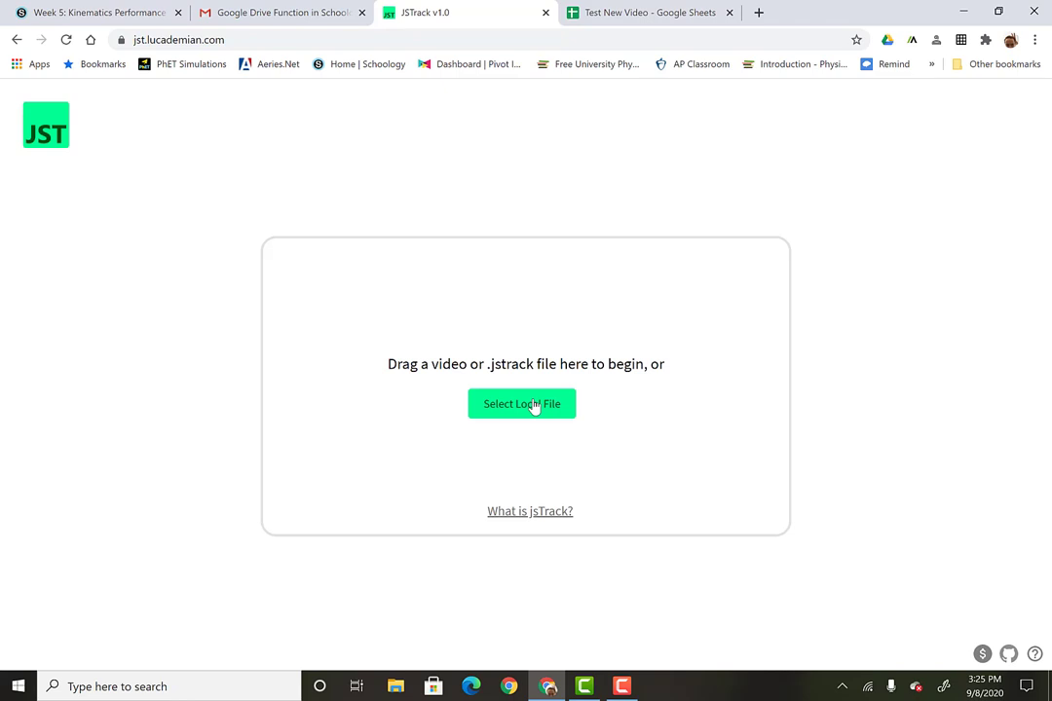
- Open the local video 'Tossing a Vacuum Filter 2' from OneDrive > Desktop
{"action": "left_click", "coordinate": [533, 407]}
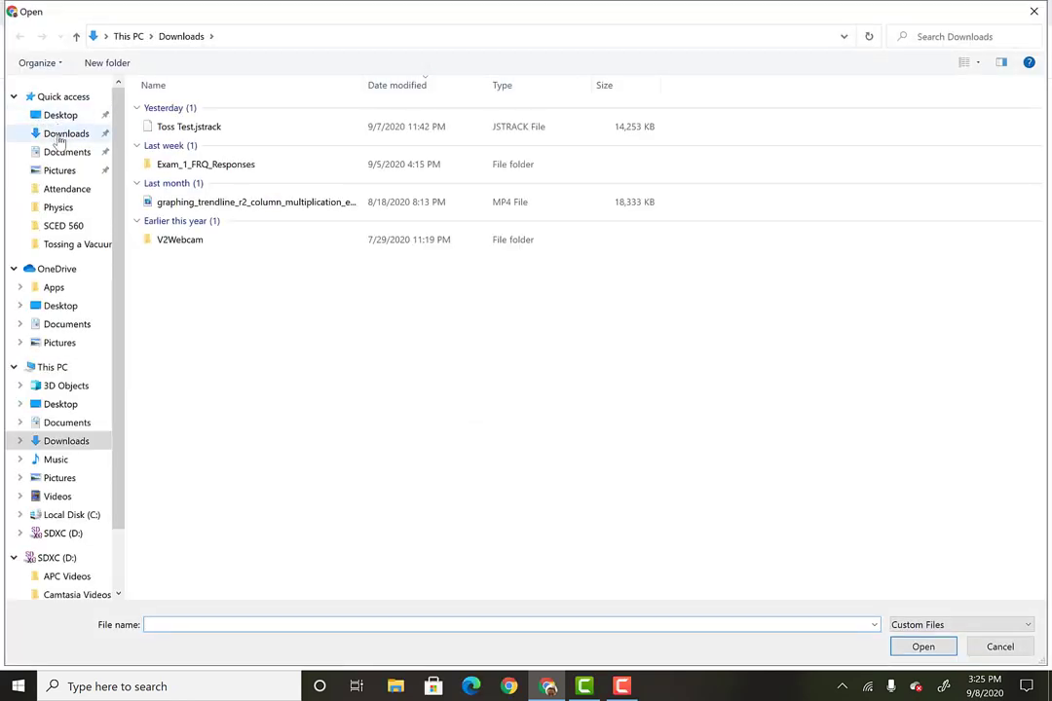
{"action": "left_click", "coordinate": [64, 308]}
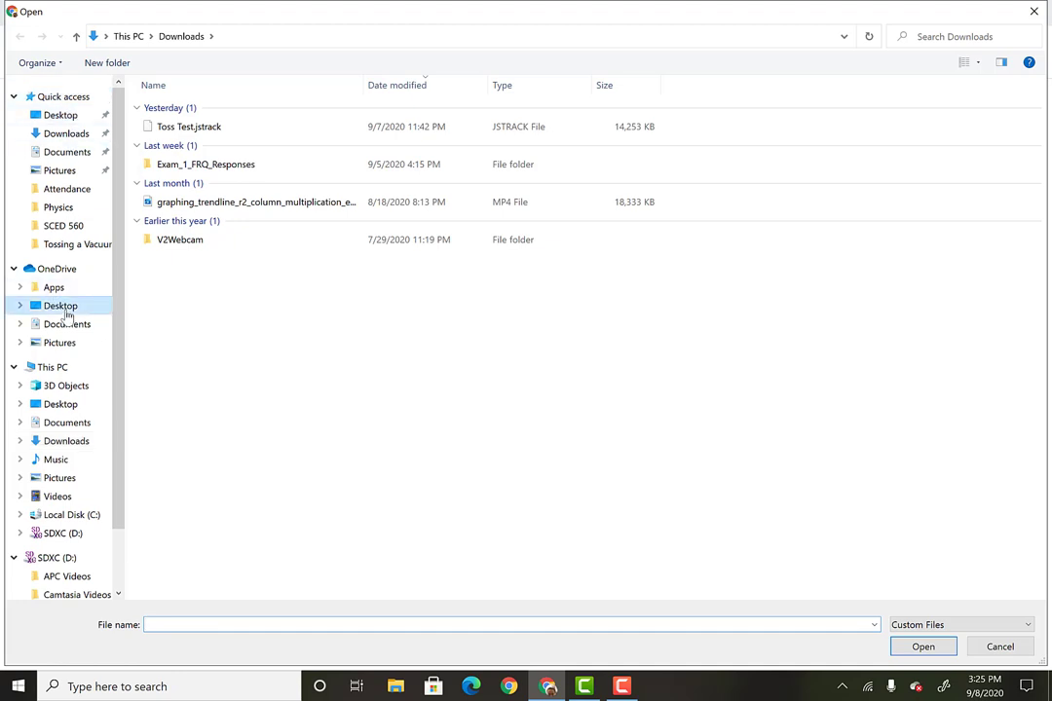
{"action": "left_click", "coordinate": [213, 223]}
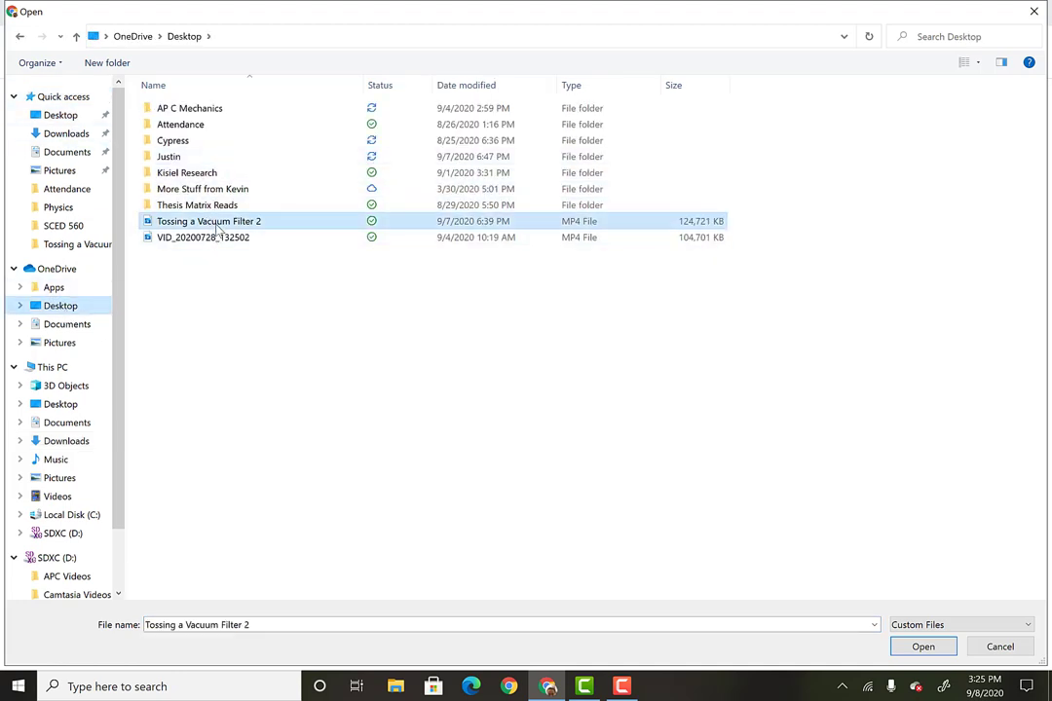
{"action": "left_click", "coordinate": [927, 648]}
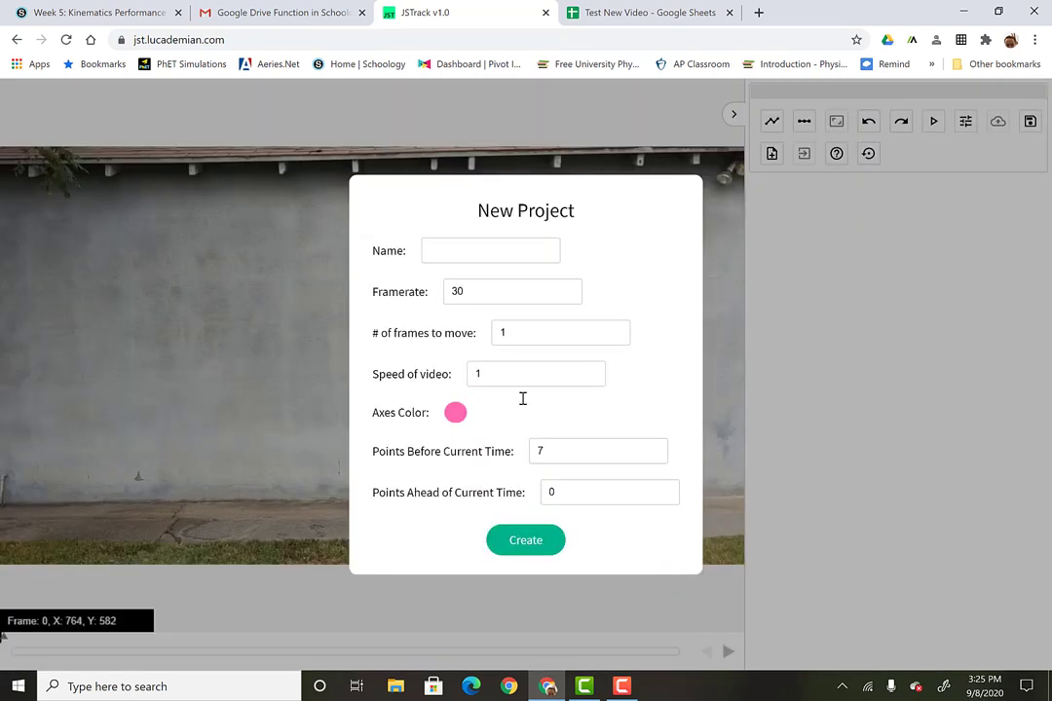
- Create the new project named 'Project' at 30 frames per second
{"action": "left_click", "coordinate": [479, 259]}
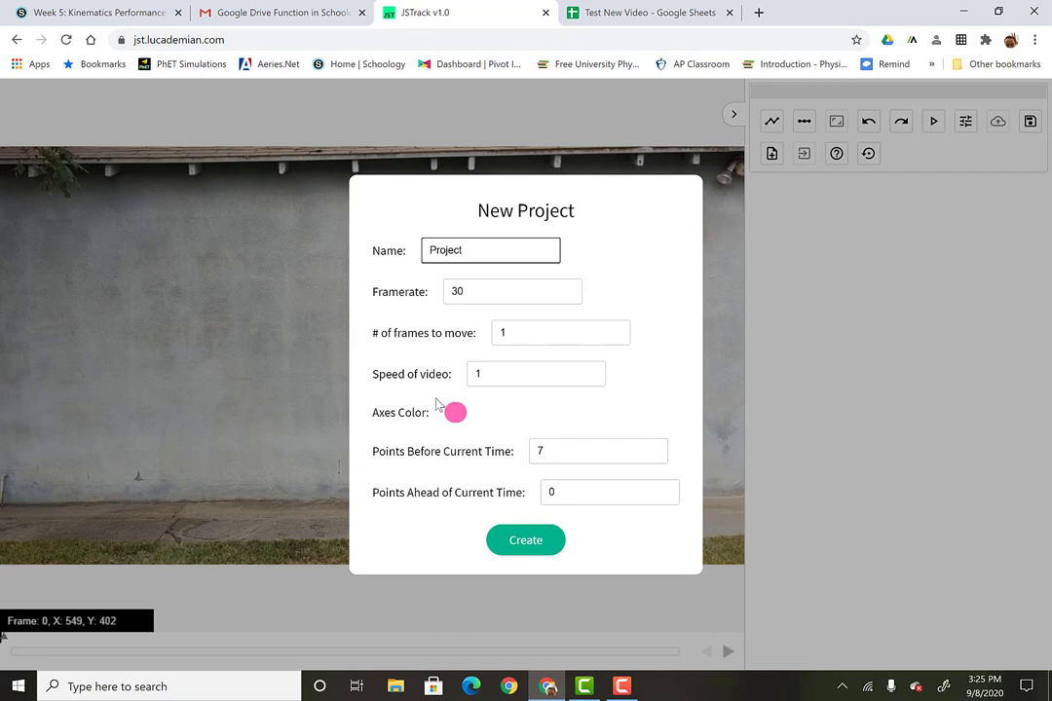
{"action": "left_click", "coordinate": [531, 550]}
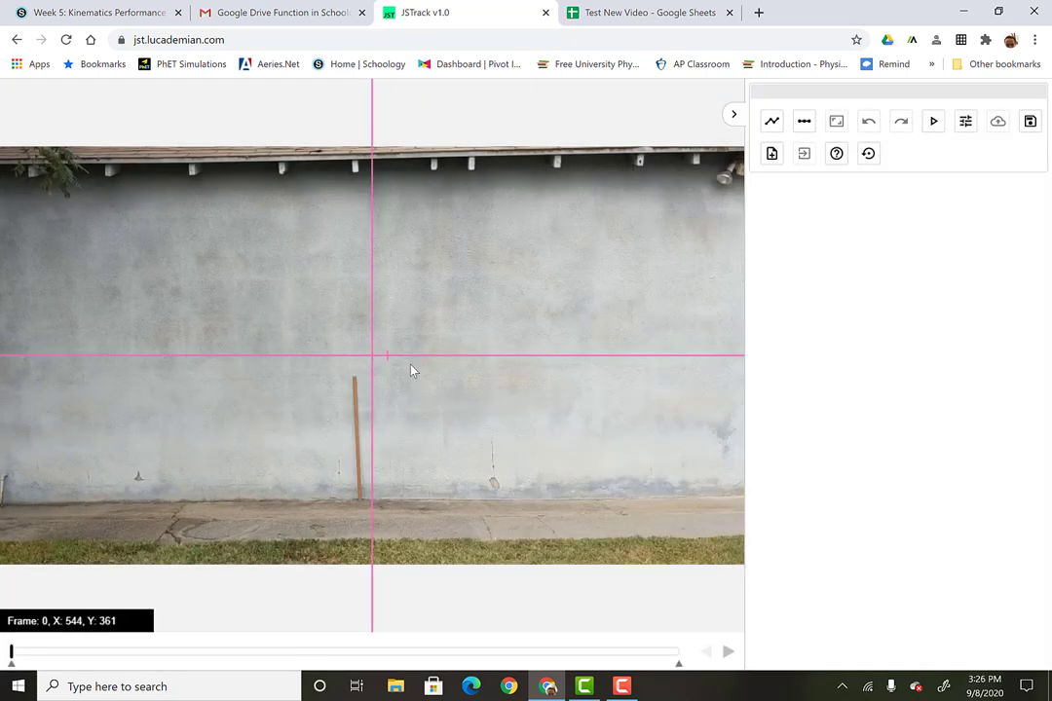
- Drag the axes origin to the lower-left corner of the video at ground level
{"action": "left_click_drag", "start_coordinate": [372, 355], "coordinate": [67, 534]}
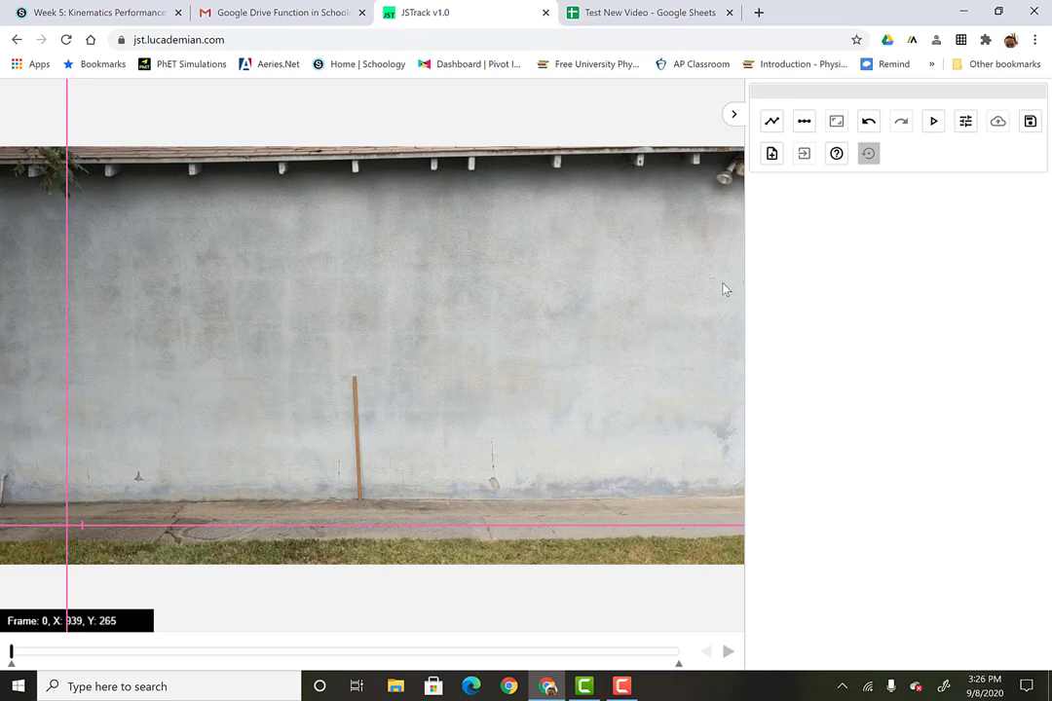
{"action": "left_click", "coordinate": [804, 120]}
- Draw a scale from the pole's top to its base and set its length to 1 m
{"action": "left_click", "coordinate": [805, 130]}
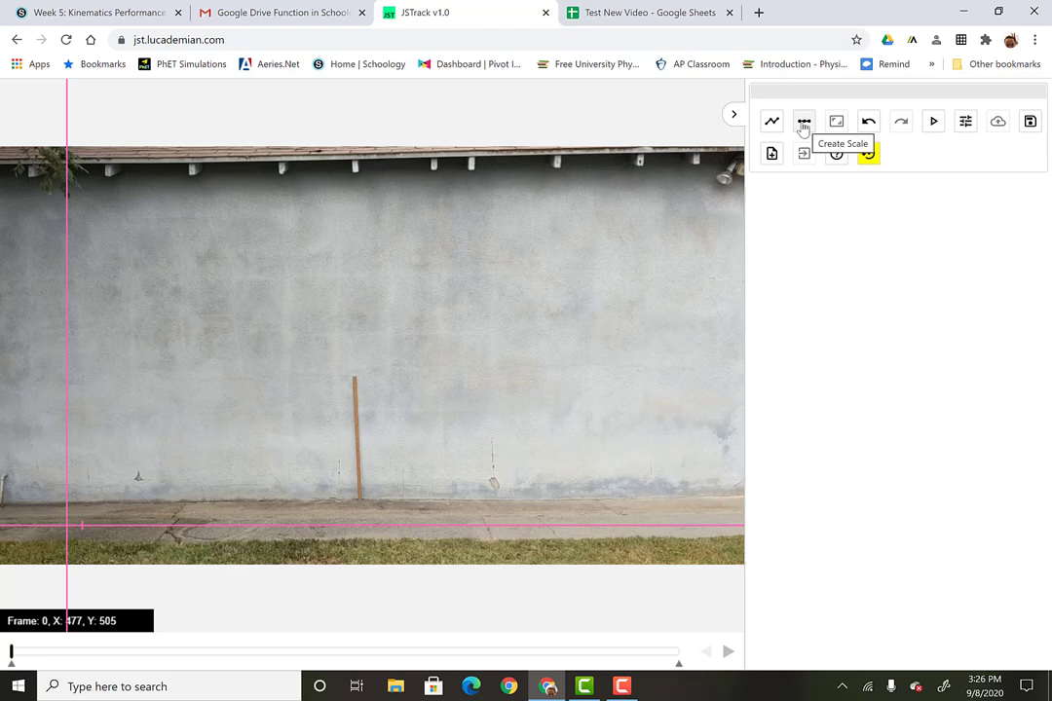
{"action": "left_click", "coordinate": [803, 125]}
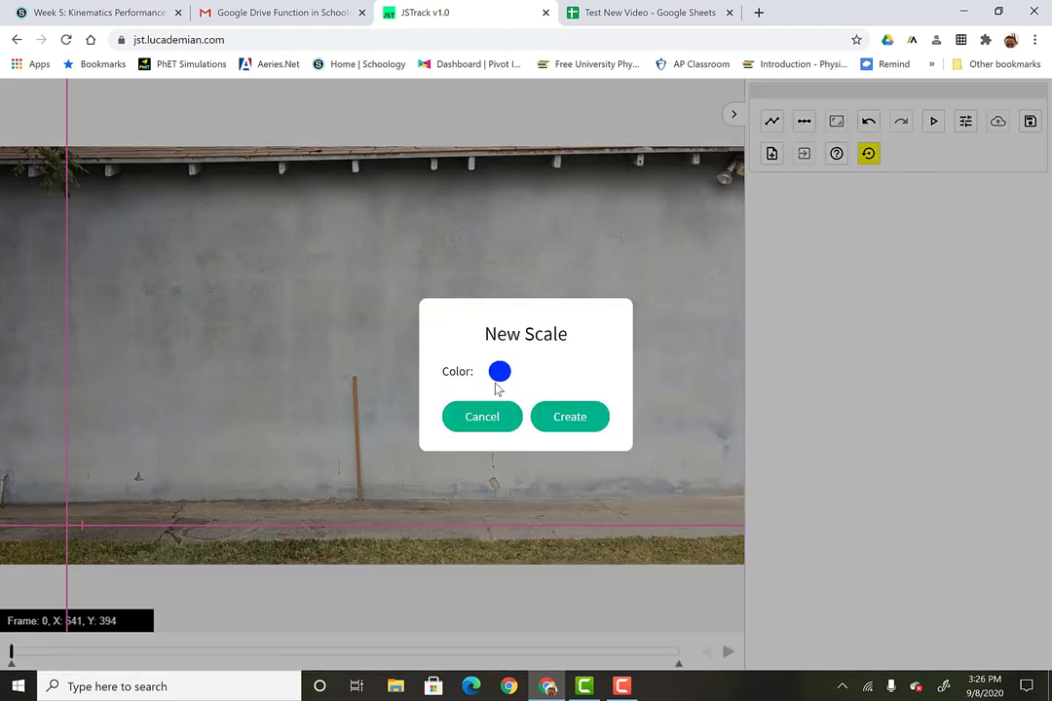
{"action": "left_click", "coordinate": [592, 418]}
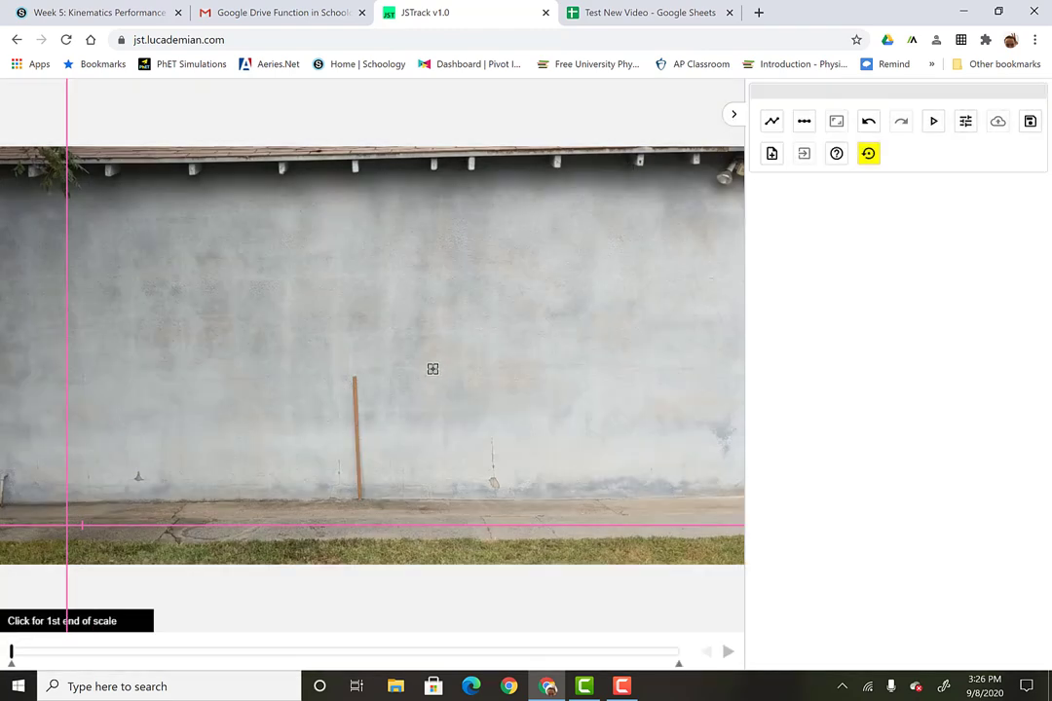
{"action": "left_click", "coordinate": [355, 376]}
{"action": "left_click", "coordinate": [361, 502]}
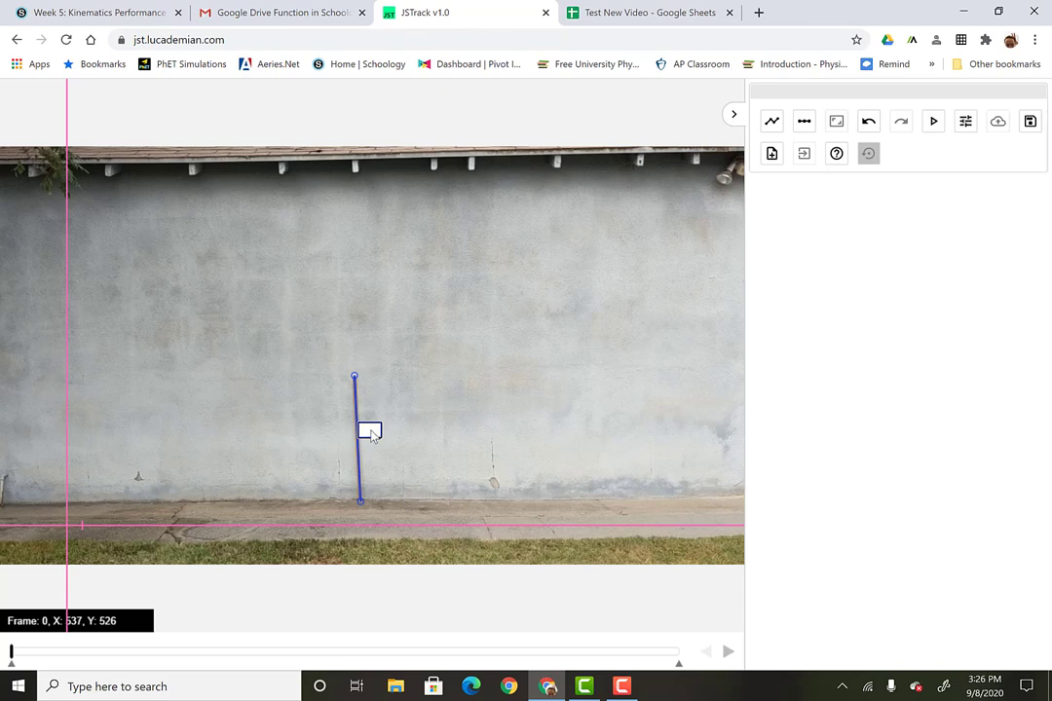
{"action": "type", "text": "1"}
{"action": "key", "text": "Return"}
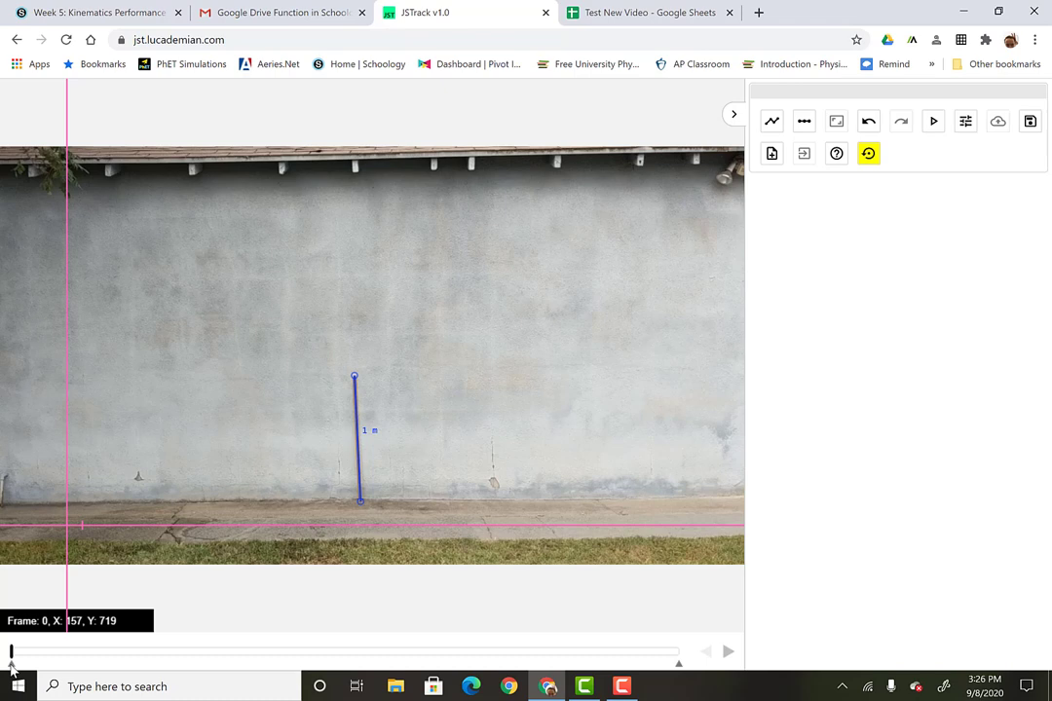
- Scrub the timeline forward to frame 610, just after the filter leaves the hand
{"action": "left_click_drag", "start_coordinate": [11, 663], "coordinate": [302, 668]}
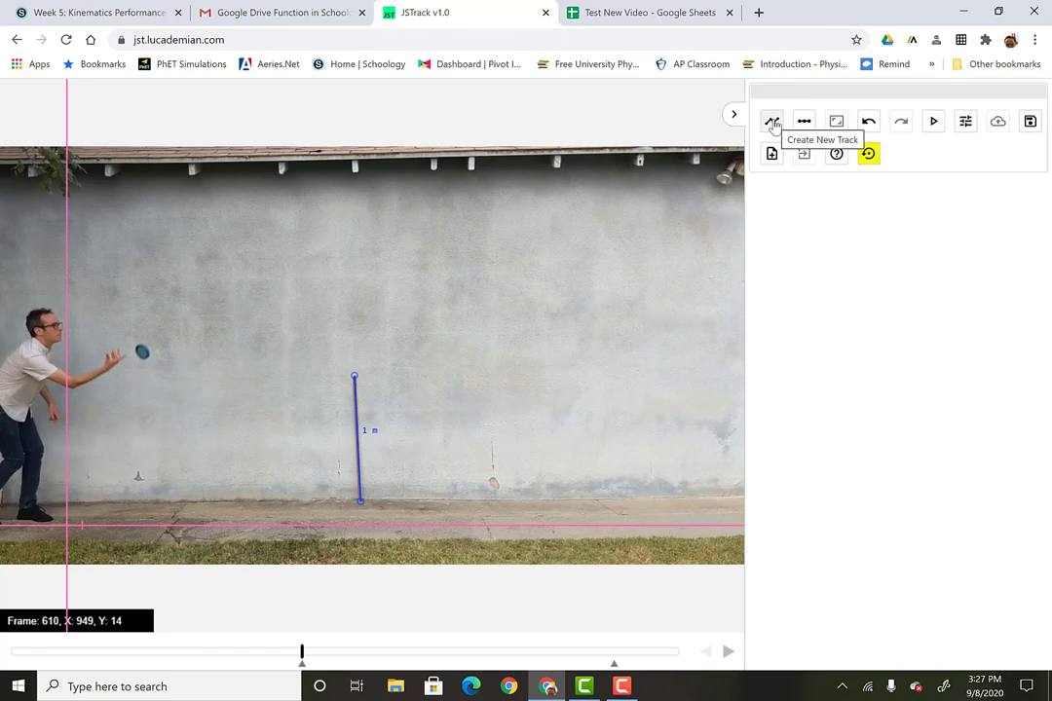
- Add a new green track named 'Filter'
{"action": "left_click", "coordinate": [771, 121]}
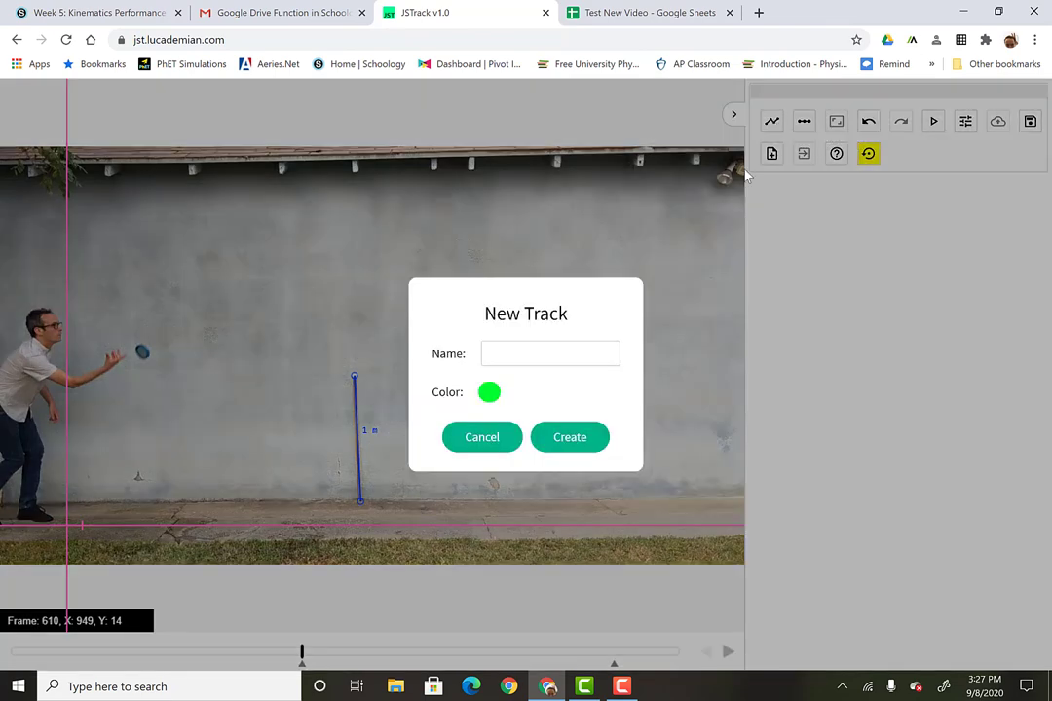
{"action": "left_click", "coordinate": [514, 354]}
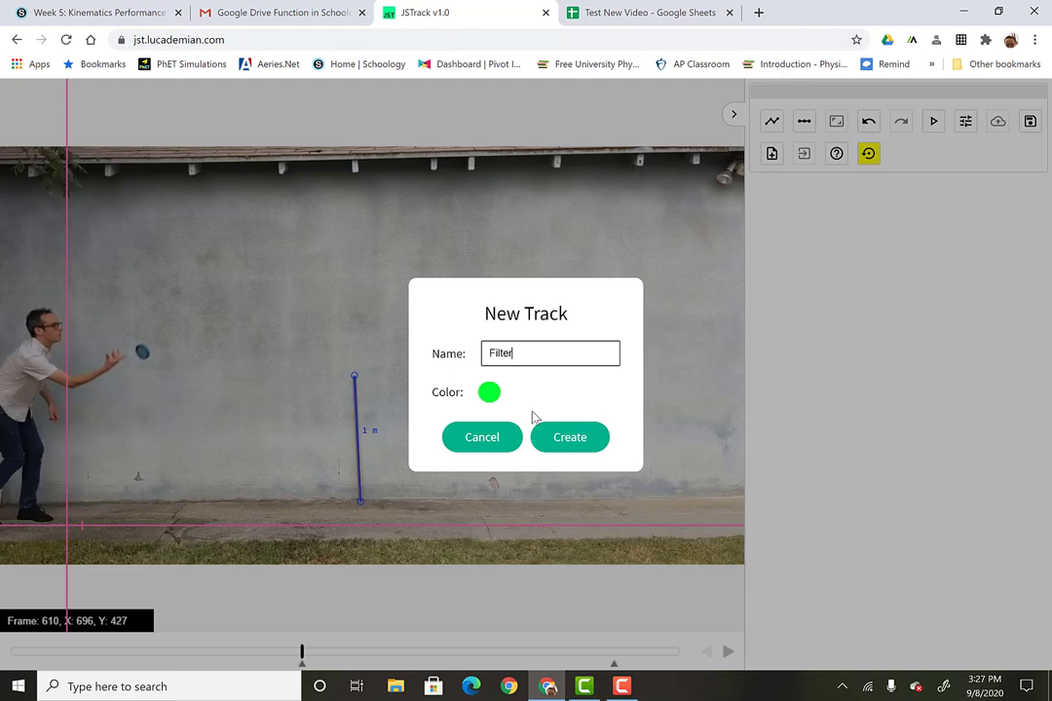
{"action": "left_click", "coordinate": [557, 438]}
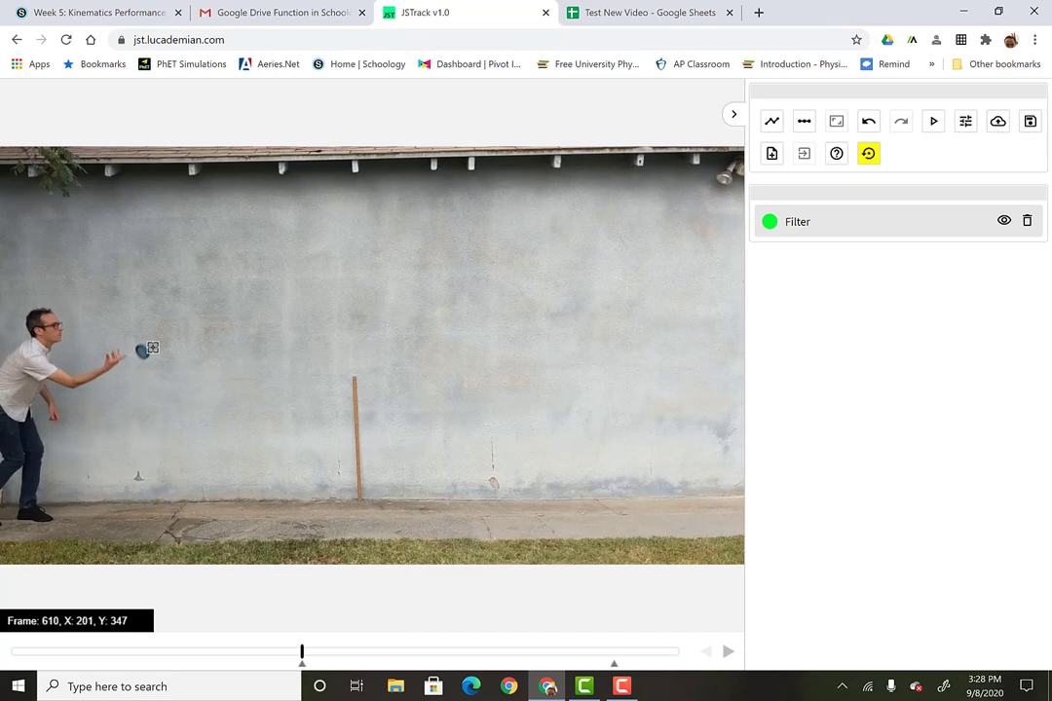
- Mark the filter's position in each frame from t = 0 to 0.231 s
{"action": "left_click", "coordinate": [142, 352]}
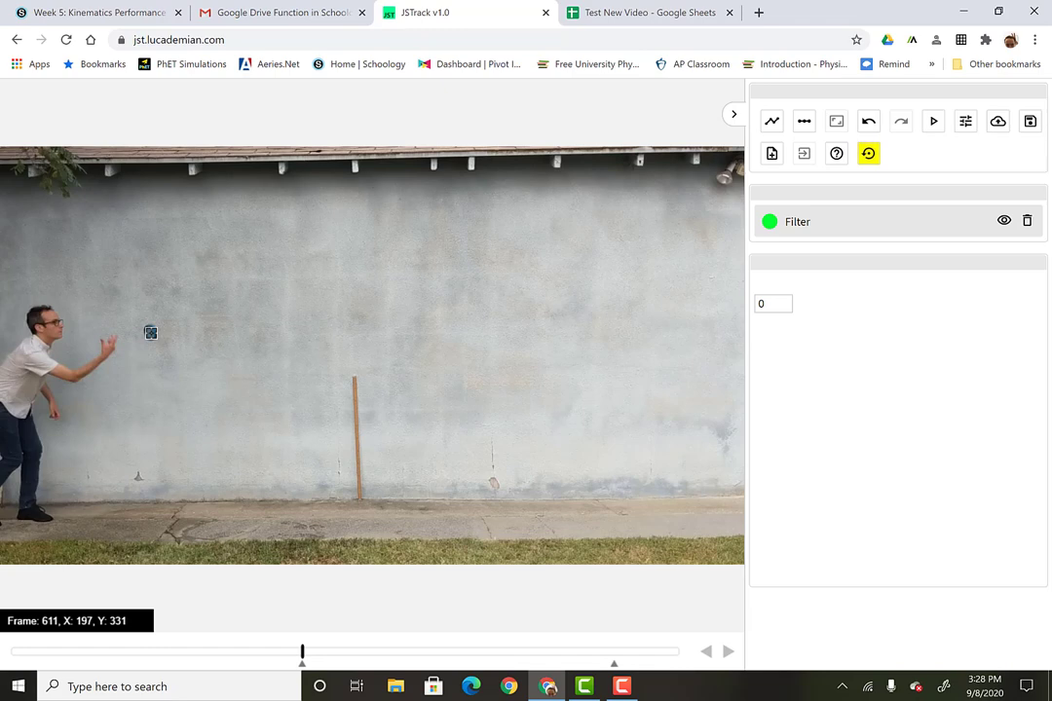
{"action": "left_click", "coordinate": [151, 333]}
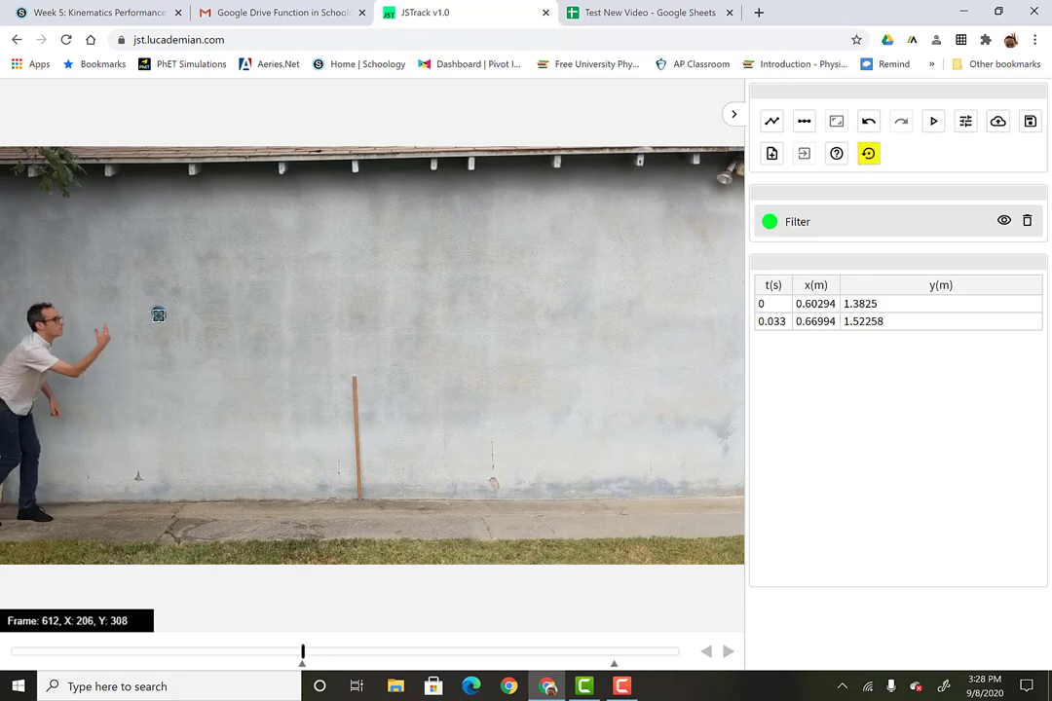
{"action": "left_click", "coordinate": [158, 314]}
{"action": "left_click", "coordinate": [170, 293]}
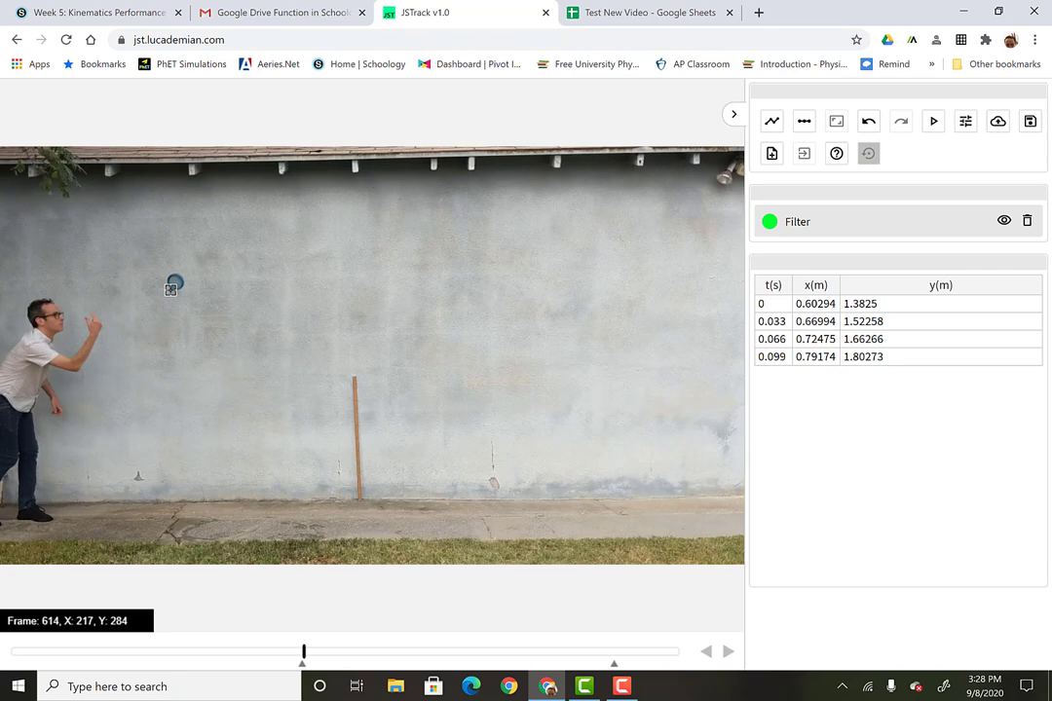
{"action": "left_click", "coordinate": [175, 281]}
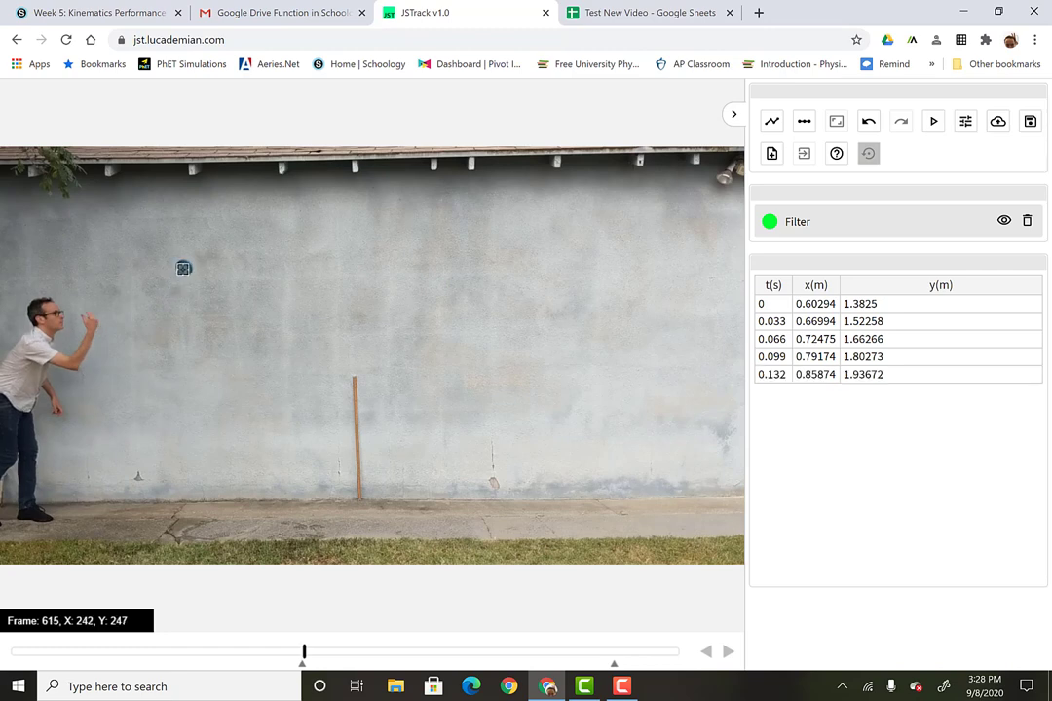
{"action": "left_click", "coordinate": [184, 268]}
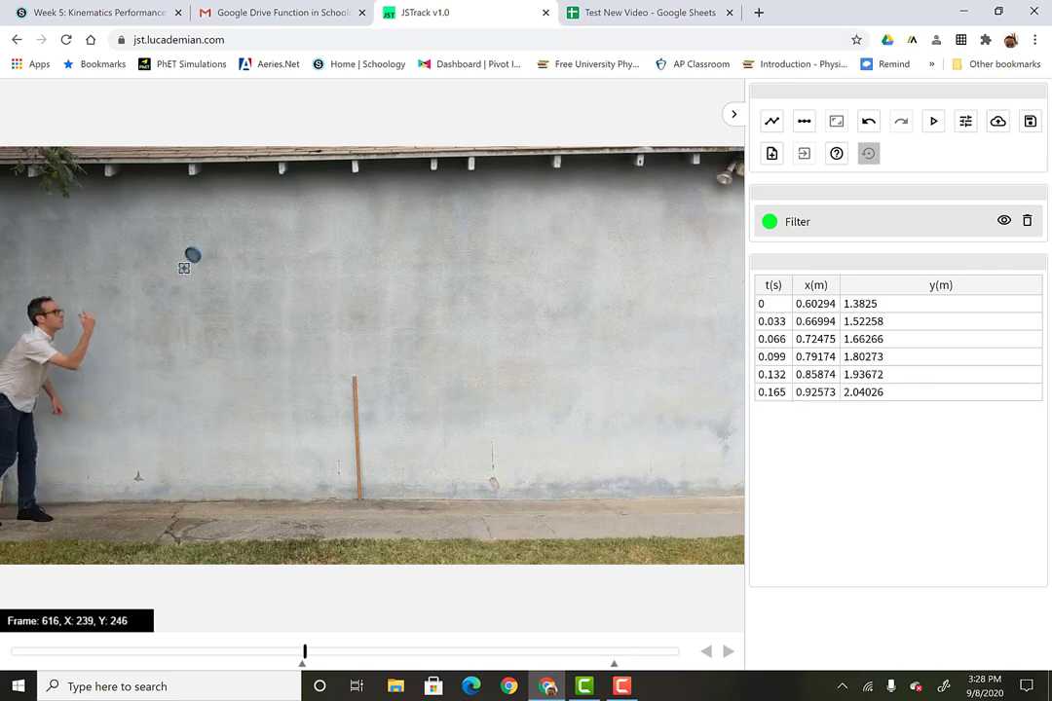
{"action": "left_click", "coordinate": [192, 254]}
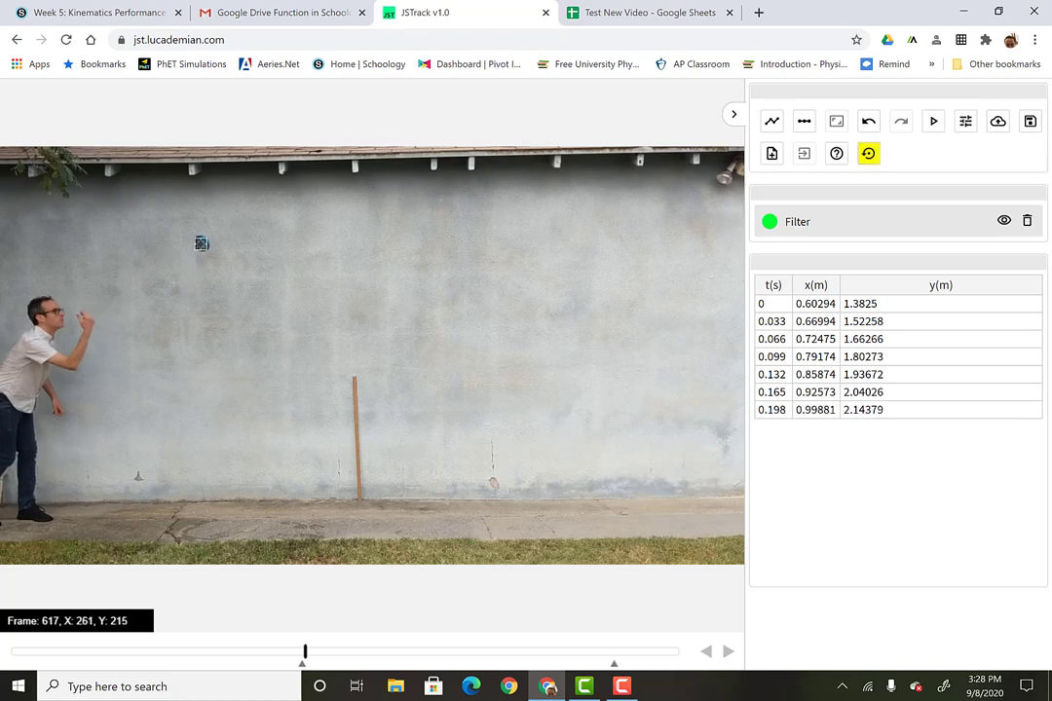
{"action": "left_click", "coordinate": [201, 243]}
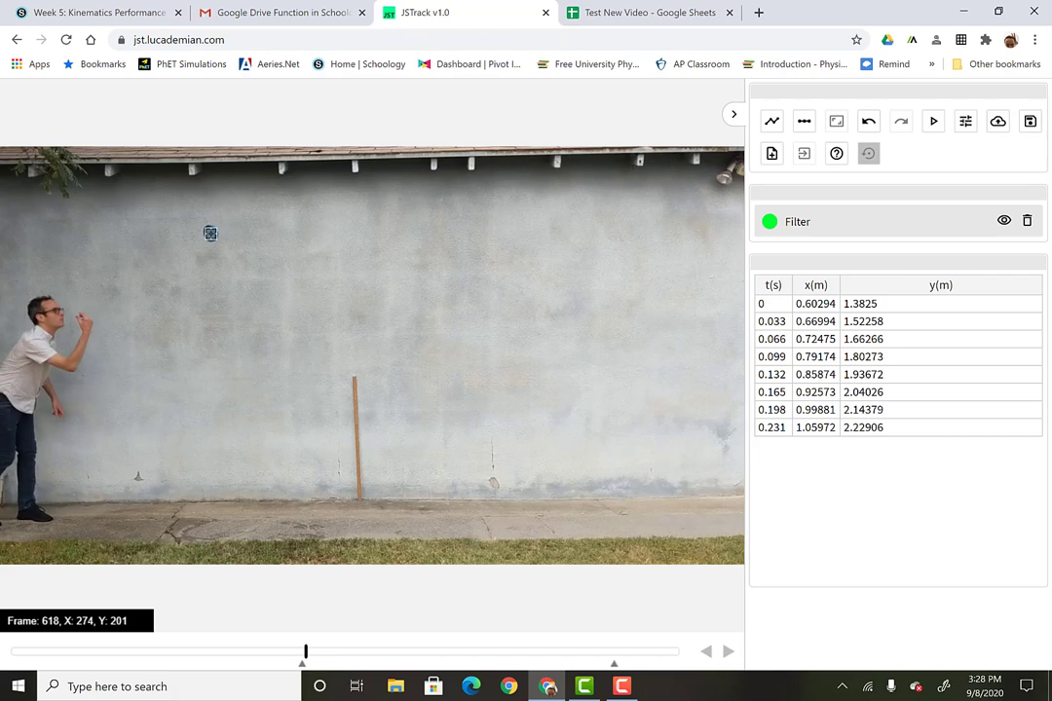
- Continue marking the filter's position in each frame from t = 0.264 to 0.495 s
{"action": "left_click", "coordinate": [209, 234]}
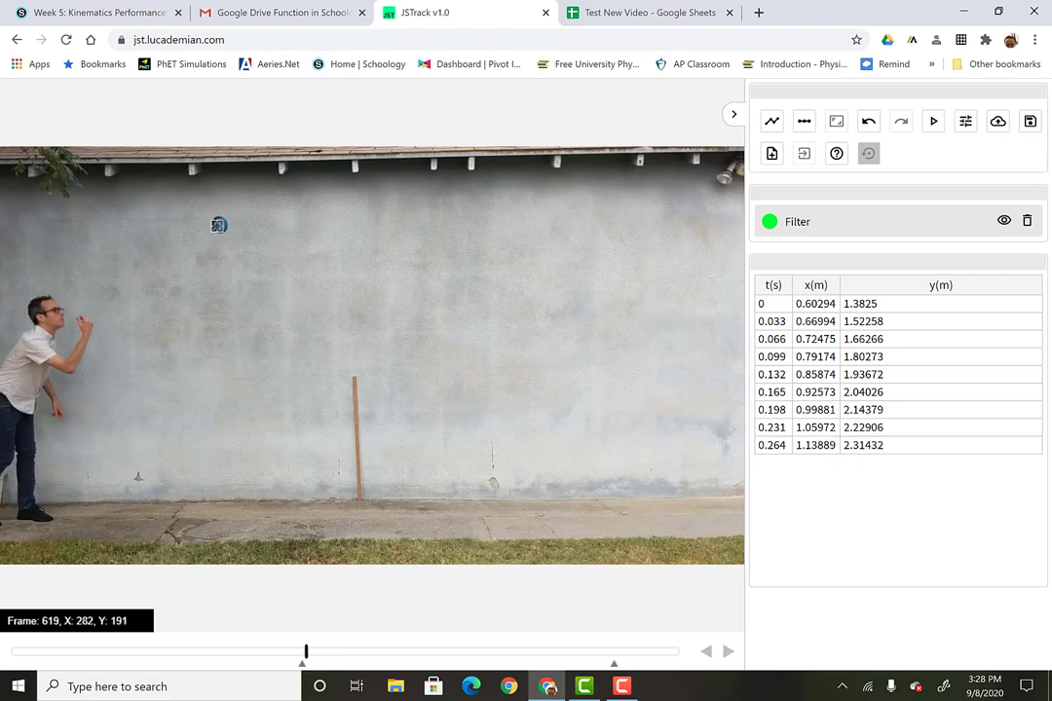
{"action": "left_click", "coordinate": [220, 223]}
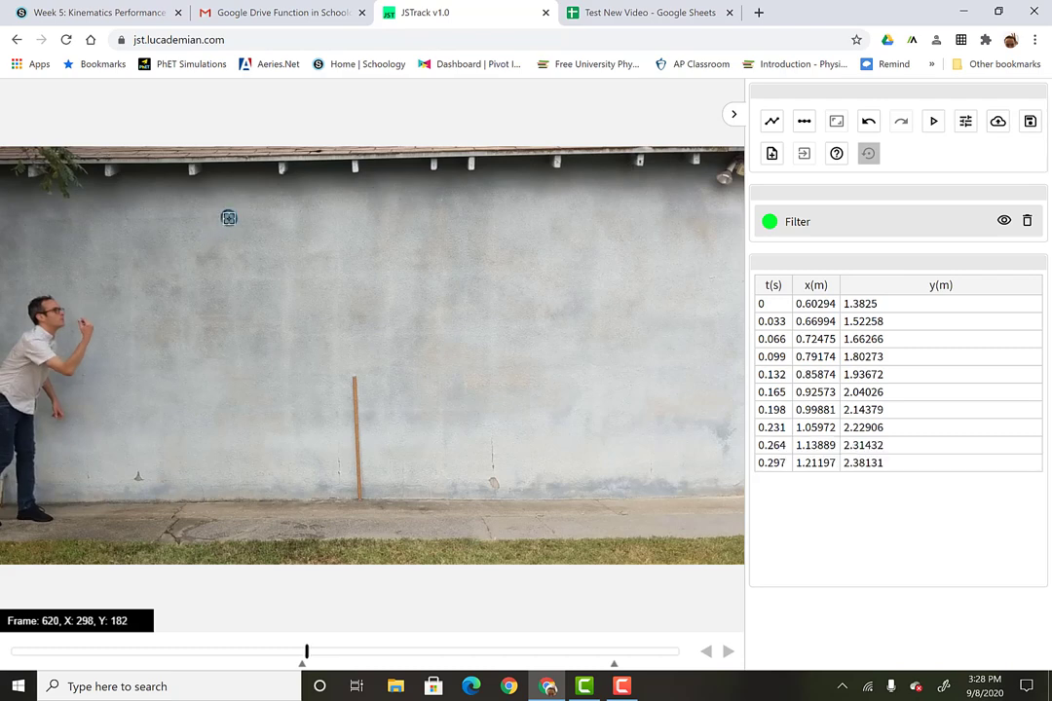
{"action": "left_click", "coordinate": [231, 217]}
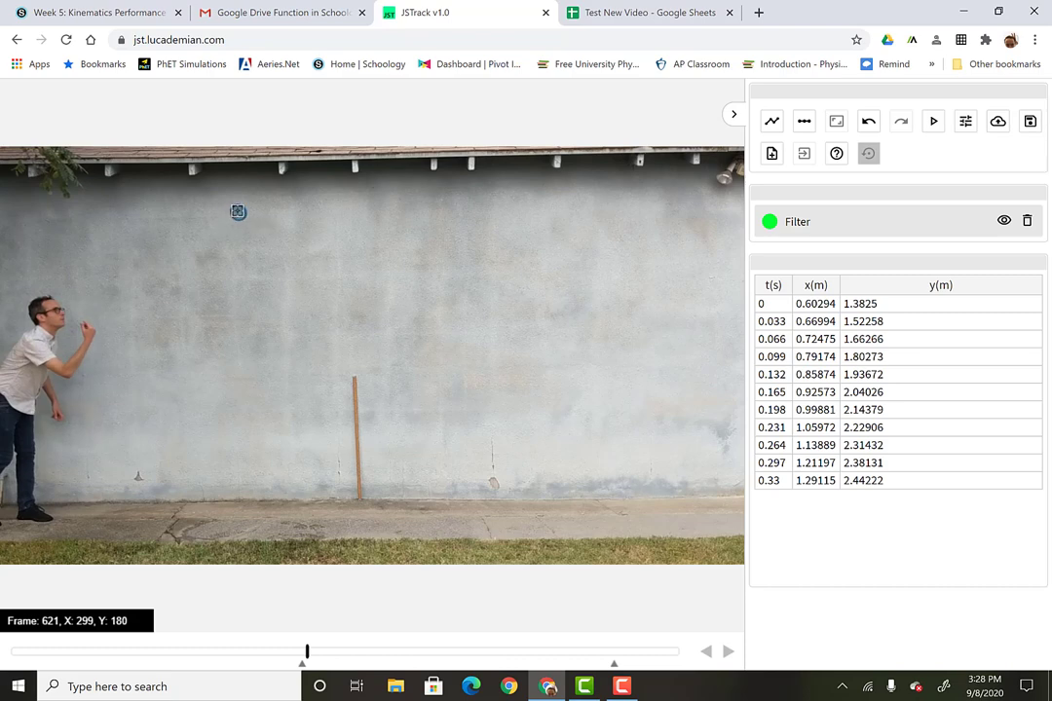
{"action": "left_click", "coordinate": [242, 210]}
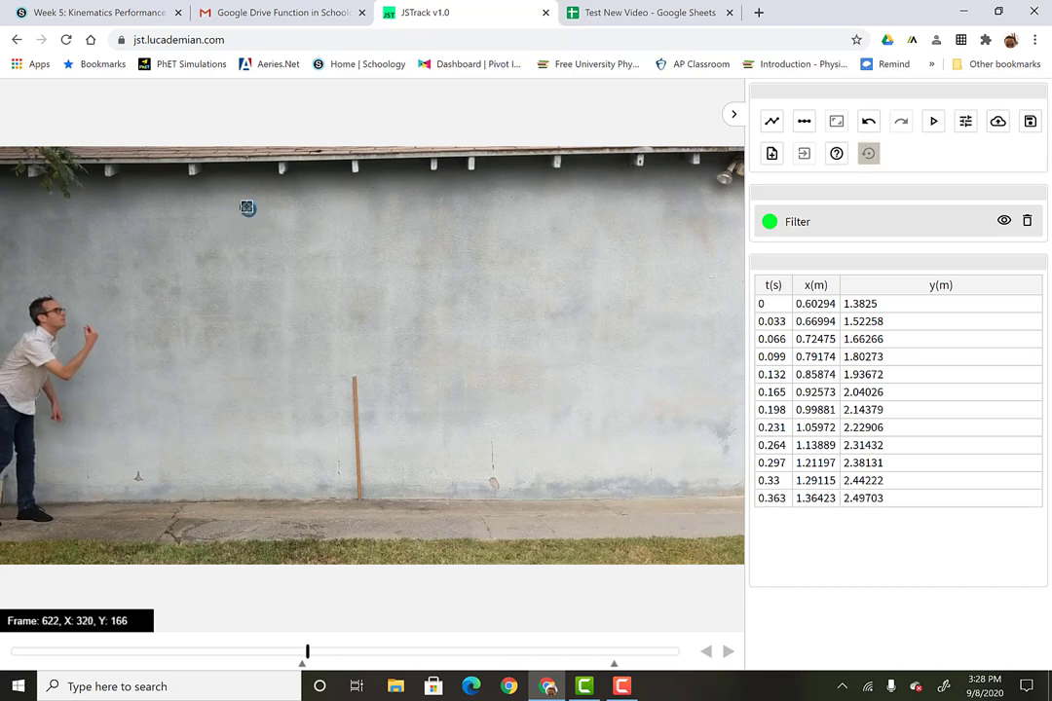
{"action": "left_click", "coordinate": [247, 208]}
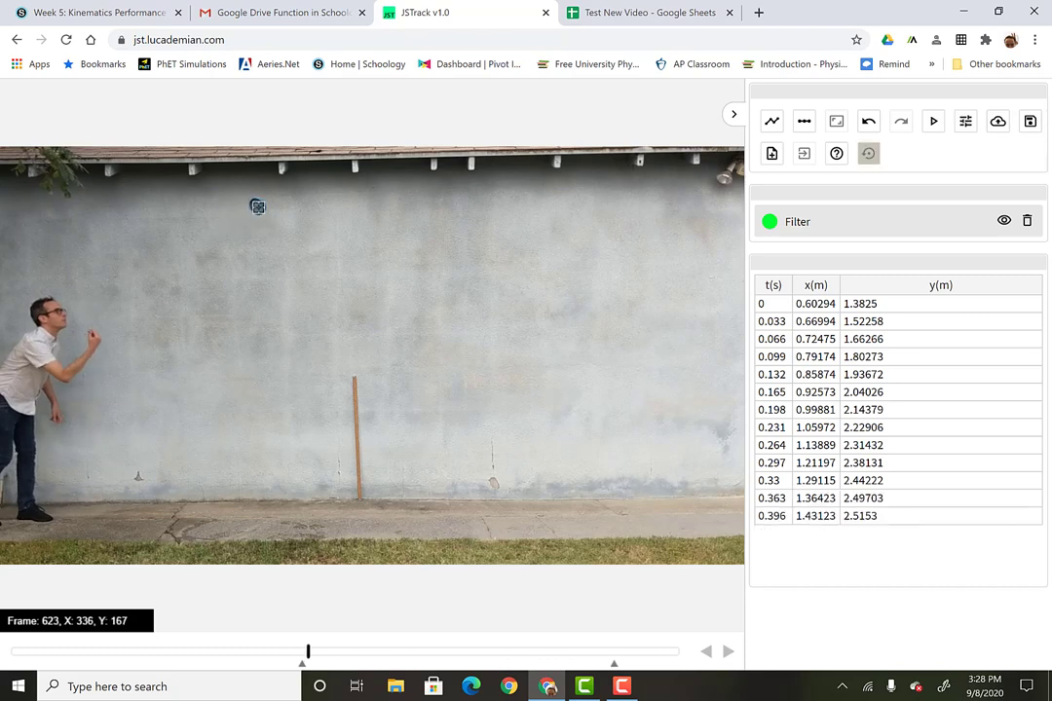
{"action": "left_click", "coordinate": [261, 207]}
{"action": "left_click", "coordinate": [271, 206]}
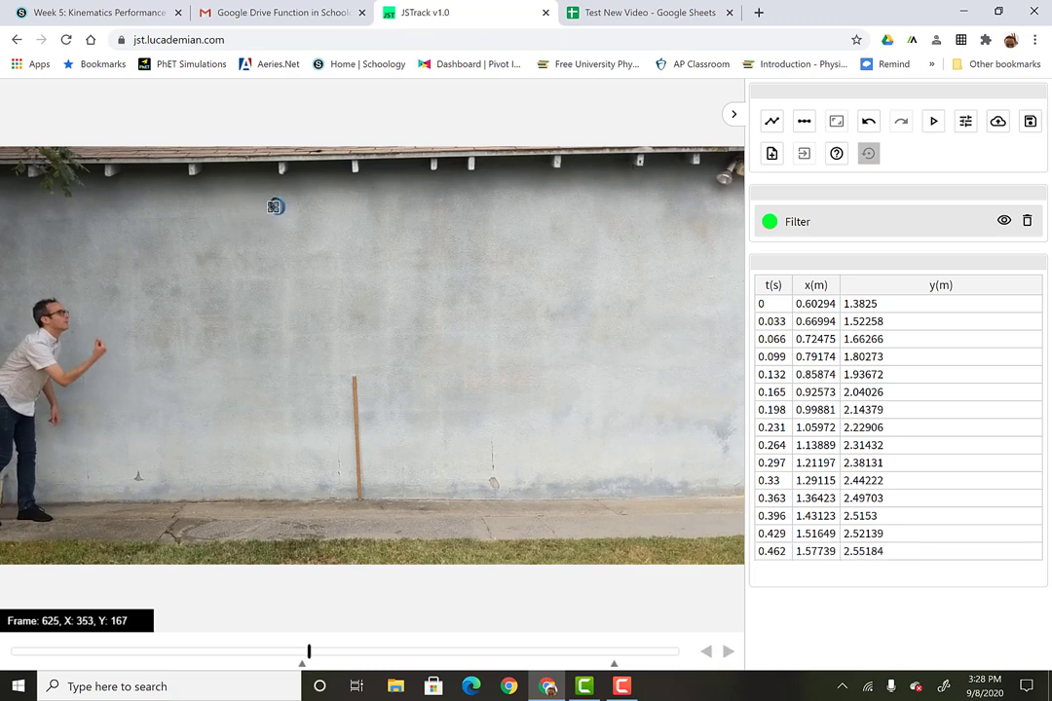
{"action": "left_click", "coordinate": [277, 206]}
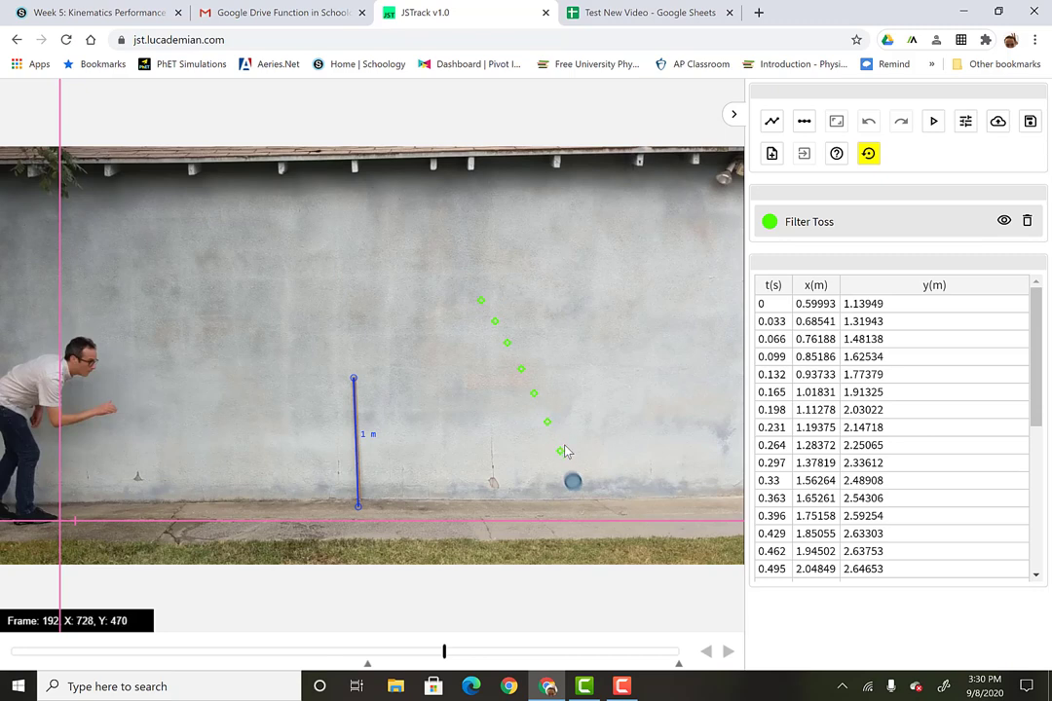
- Scroll through the Filter Toss data table to check rows from t = 0 to 0.495 s
{"action": "scroll", "coordinate": [895, 369], "scroll_direction": "down", "scroll_amount": 3}
{"action": "scroll", "coordinate": [896, 369], "scroll_direction": "up", "scroll_amount": 3}
- Select the whole Filter Toss t, x, y table and switch to the 'Test New Video' spreadsheet
{"action": "left_click_drag", "start_coordinate": [769, 285], "coordinate": [872, 287]}
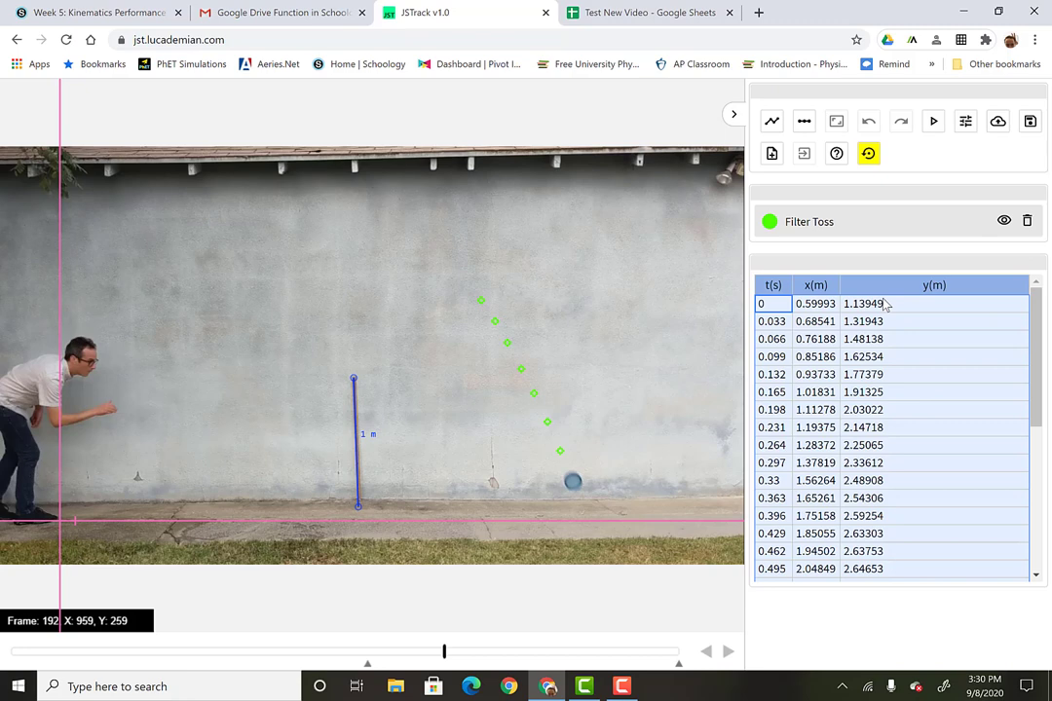
{"action": "scroll", "coordinate": [860, 428], "scroll_direction": "down", "scroll_amount": 4}
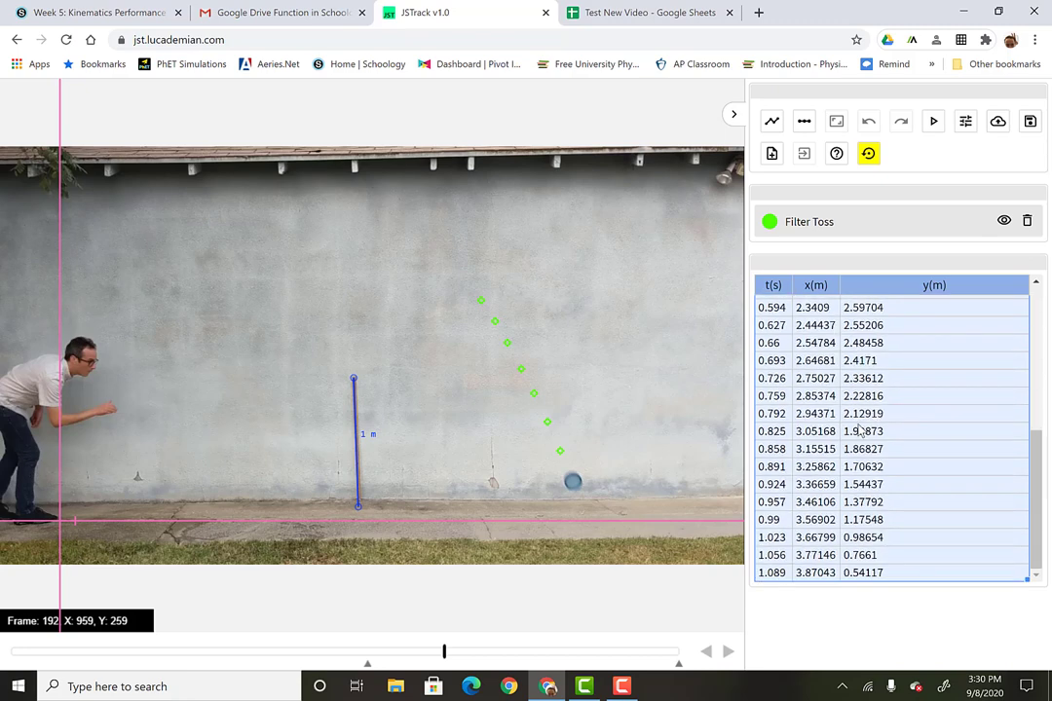
{"action": "scroll", "coordinate": [861, 429], "scroll_direction": "up", "scroll_amount": 4}
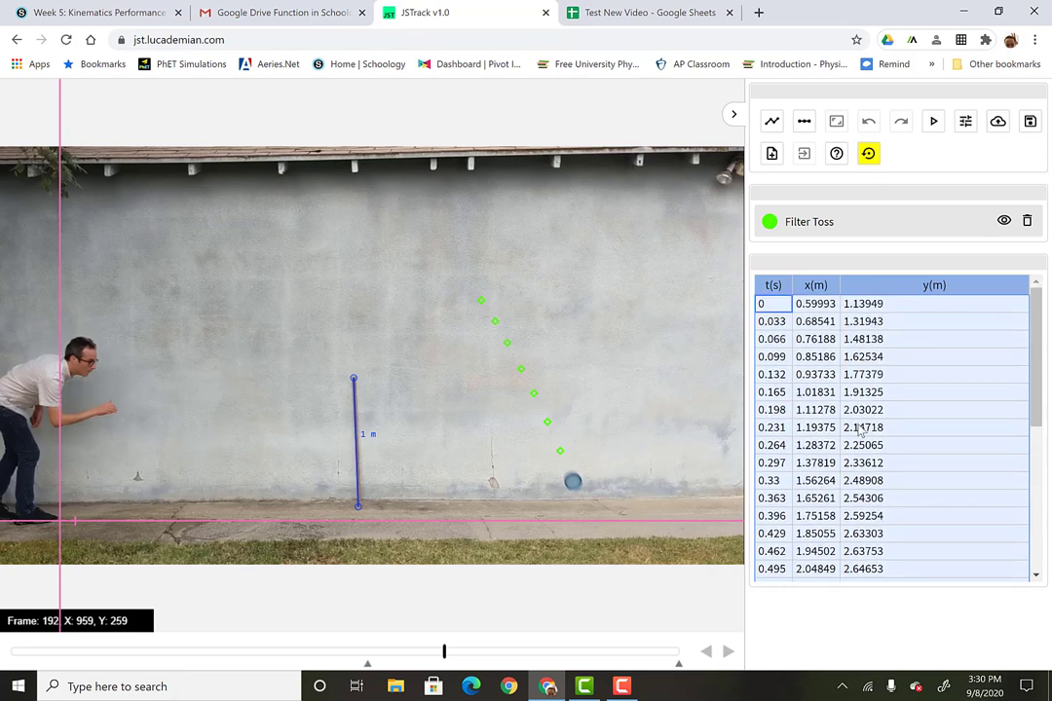
{"action": "left_click", "coordinate": [638, 10]}
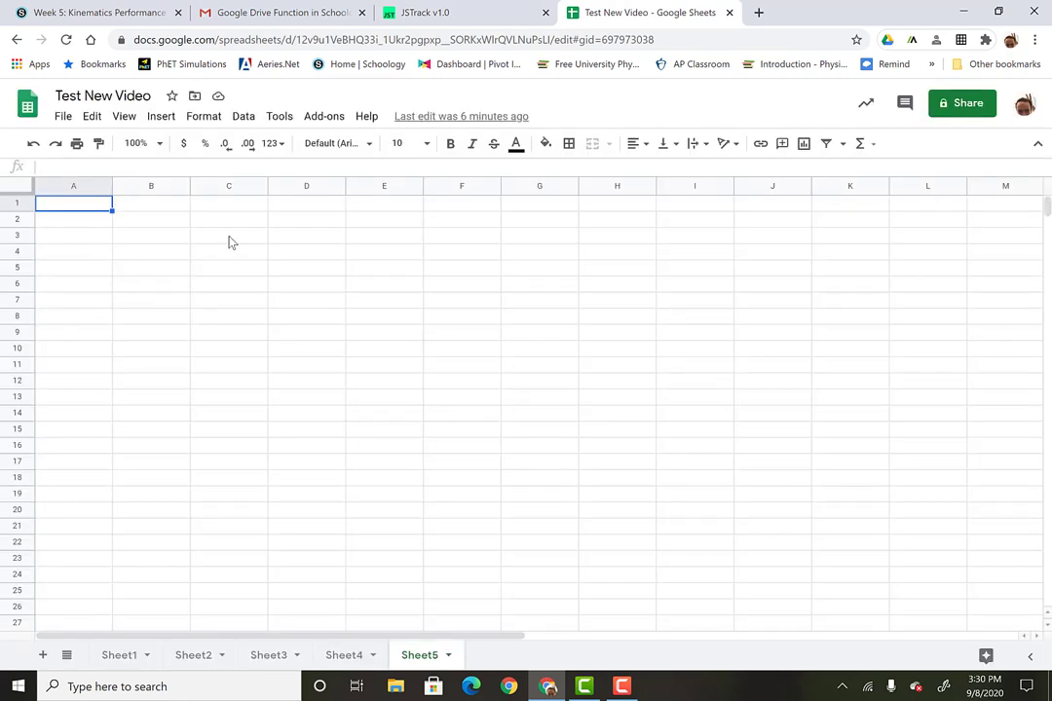
- Switch to compact view and enter headings t (s), x (m), y (m) across A1:C1
{"action": "left_click", "coordinate": [1039, 148]}
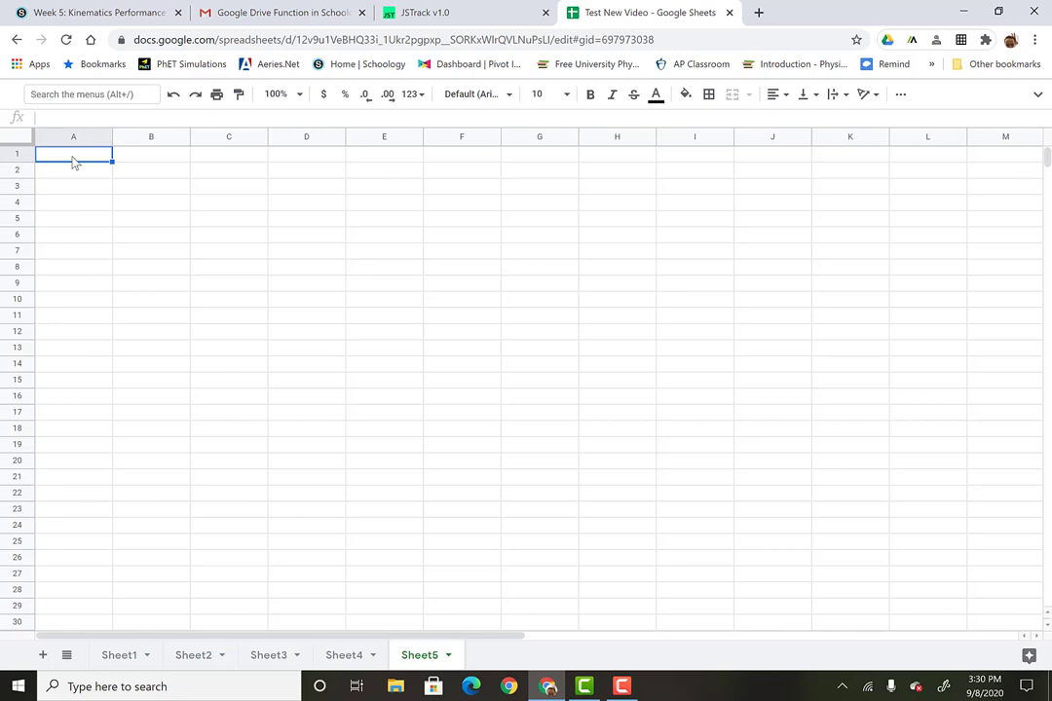
{"action": "type", "text": "t (s"}
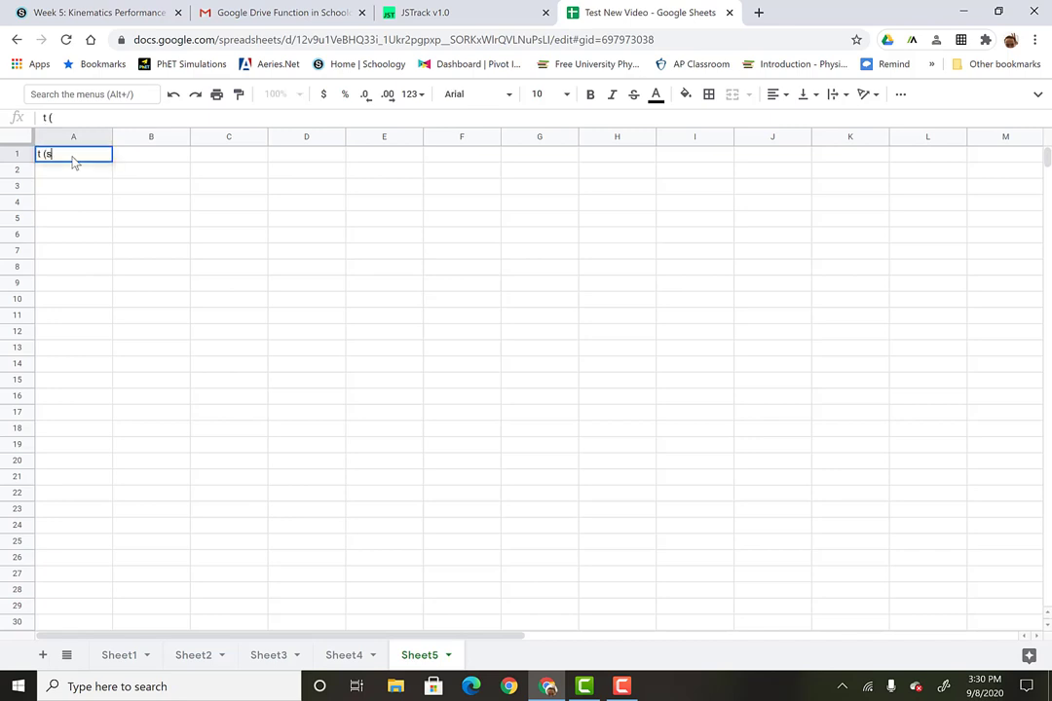
{"action": "type", "text": ")"}
{"action": "key", "text": "Tab"}
{"action": "type", "text": "x"}
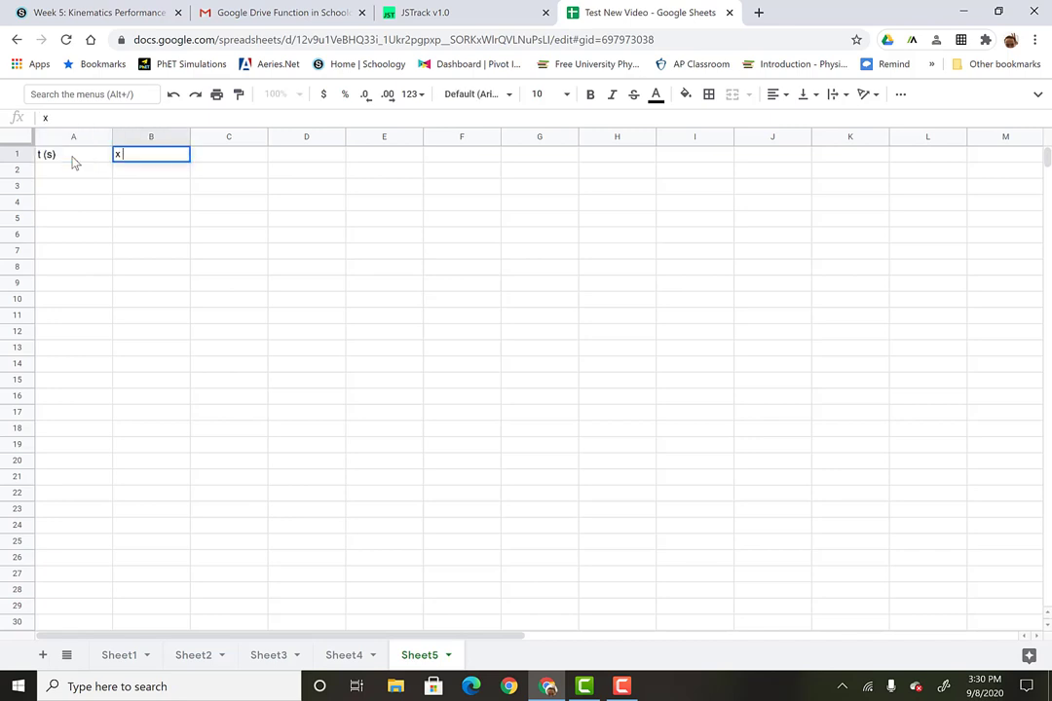
{"action": "key", "text": "Tab"}
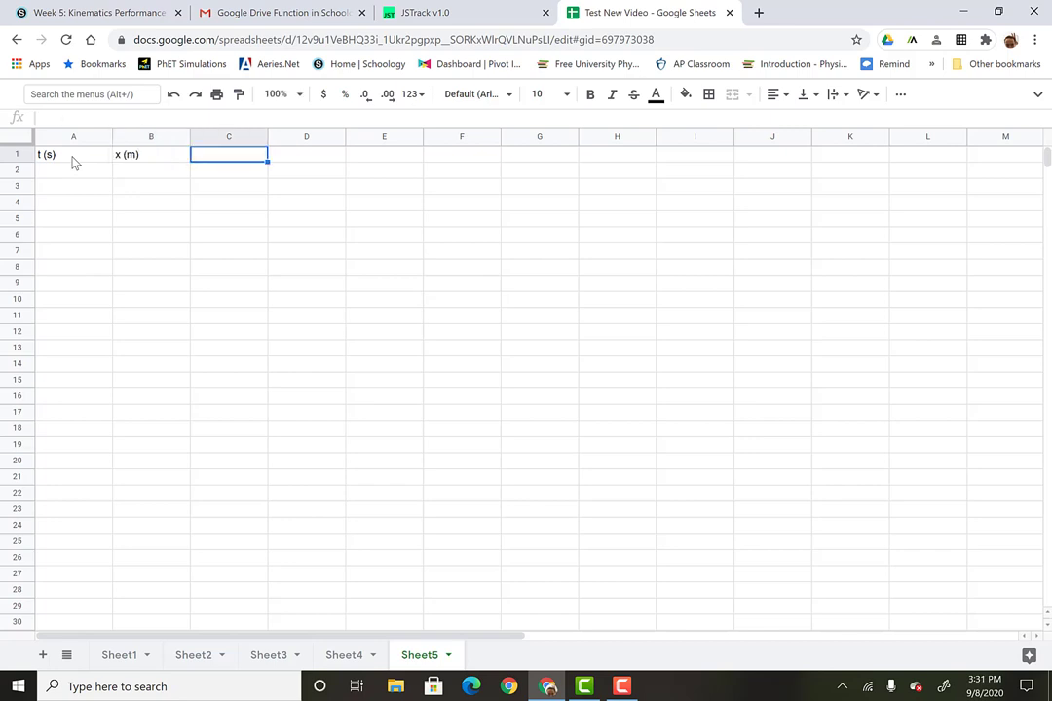
{"action": "type", "text": "y (m"}
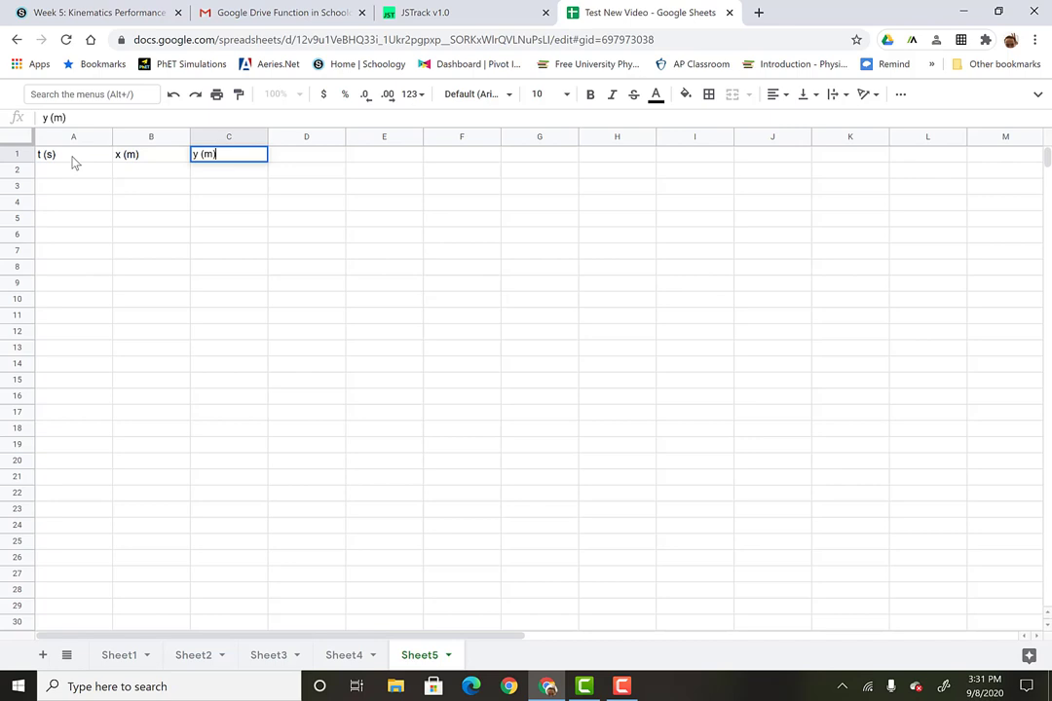
{"action": "key", "text": "Return"}
{"action": "key", "text": "Left"}
{"action": "key", "text": "Left"}
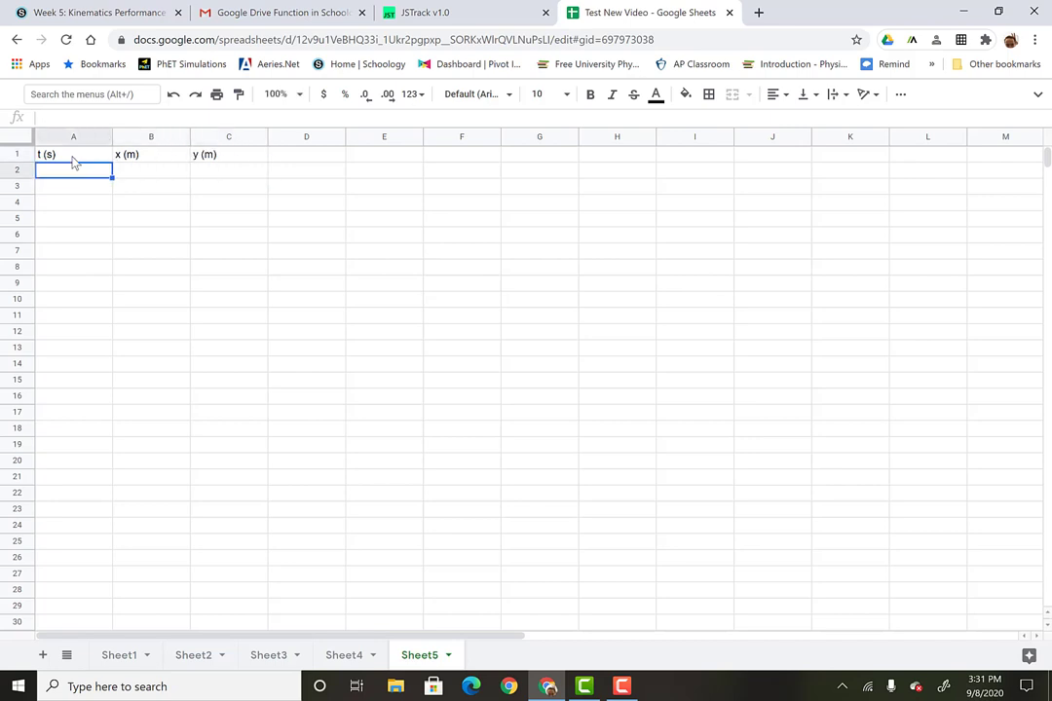
- Paste the tracked t, x, y data under the headings and copy the t (s) column into column E
{"action": "key", "text": "ctrl+v"}
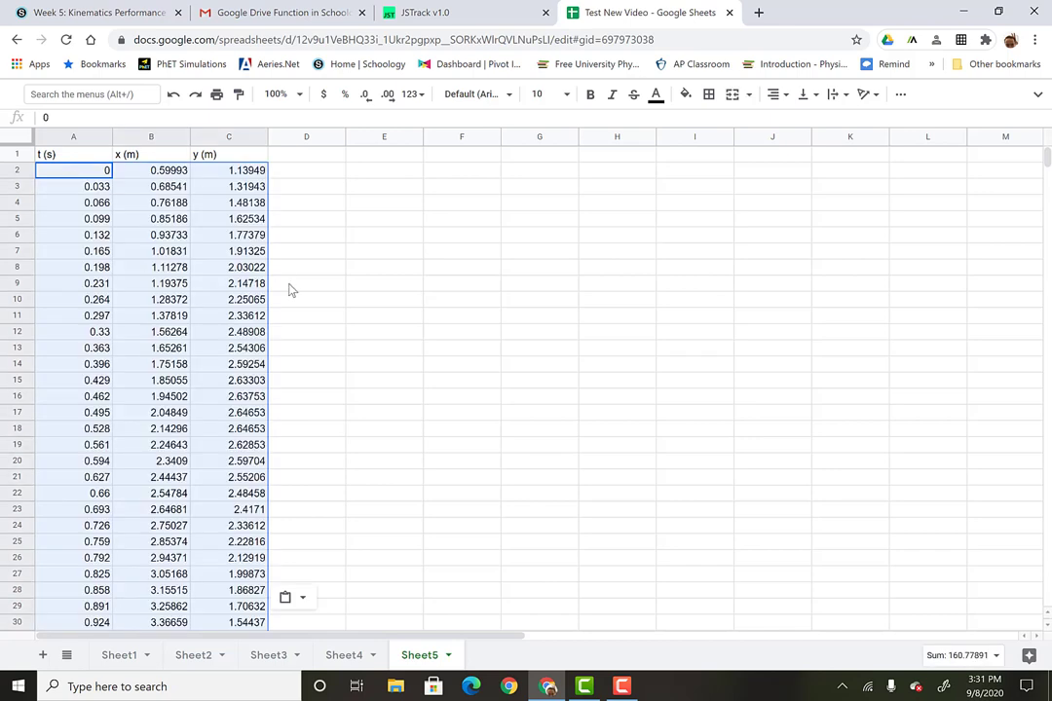
{"action": "left_click", "coordinate": [531, 446]}
{"action": "left_click", "coordinate": [68, 138]}
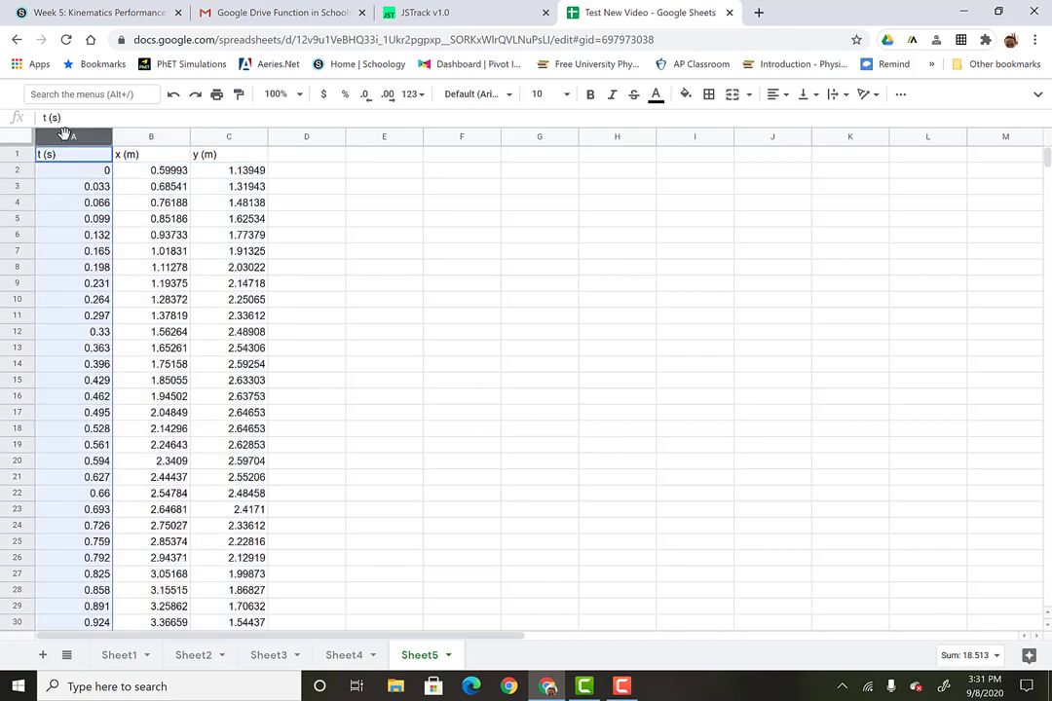
{"action": "key", "text": "ctrl+c"}
{"action": "left_click", "coordinate": [384, 137]}
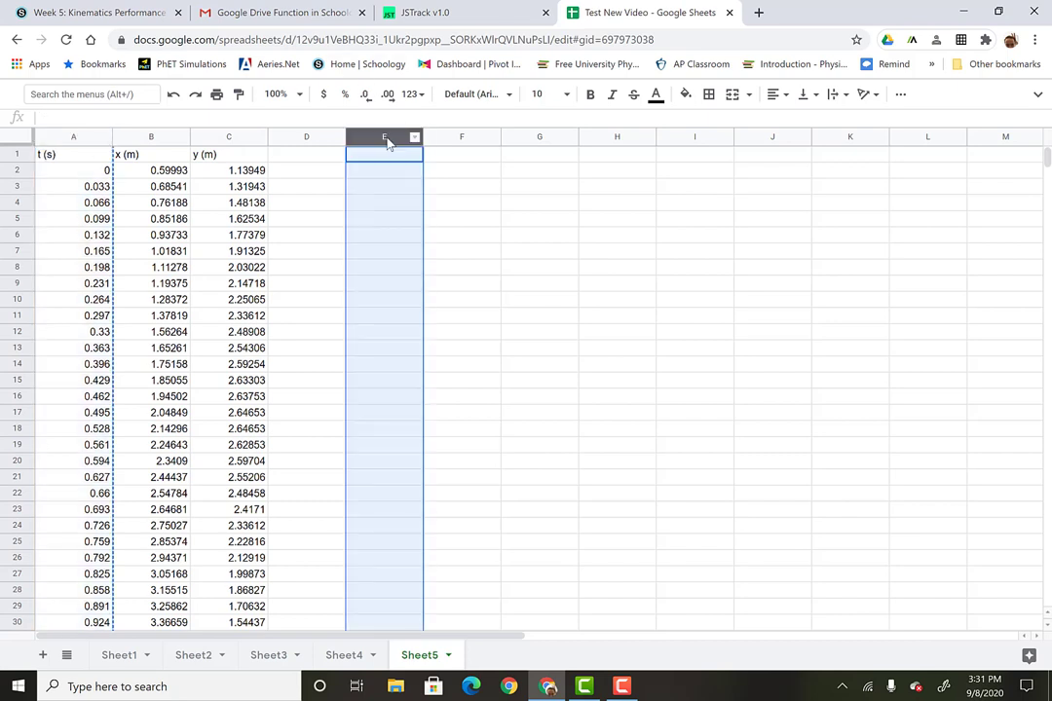
{"action": "key", "text": "ctrl+v"}
- Copy the y (m) column into column F and select columns E and F
{"action": "left_click", "coordinate": [148, 139]}
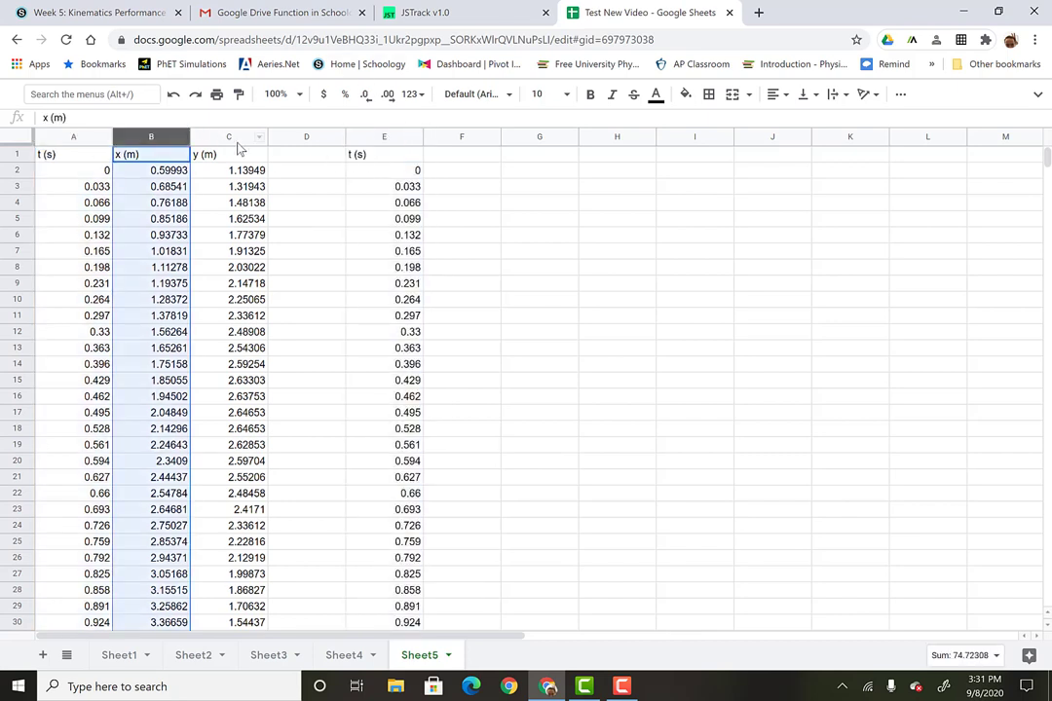
{"action": "left_click", "coordinate": [238, 141]}
{"action": "key", "text": "ctrl+c"}
{"action": "left_click", "coordinate": [443, 139]}
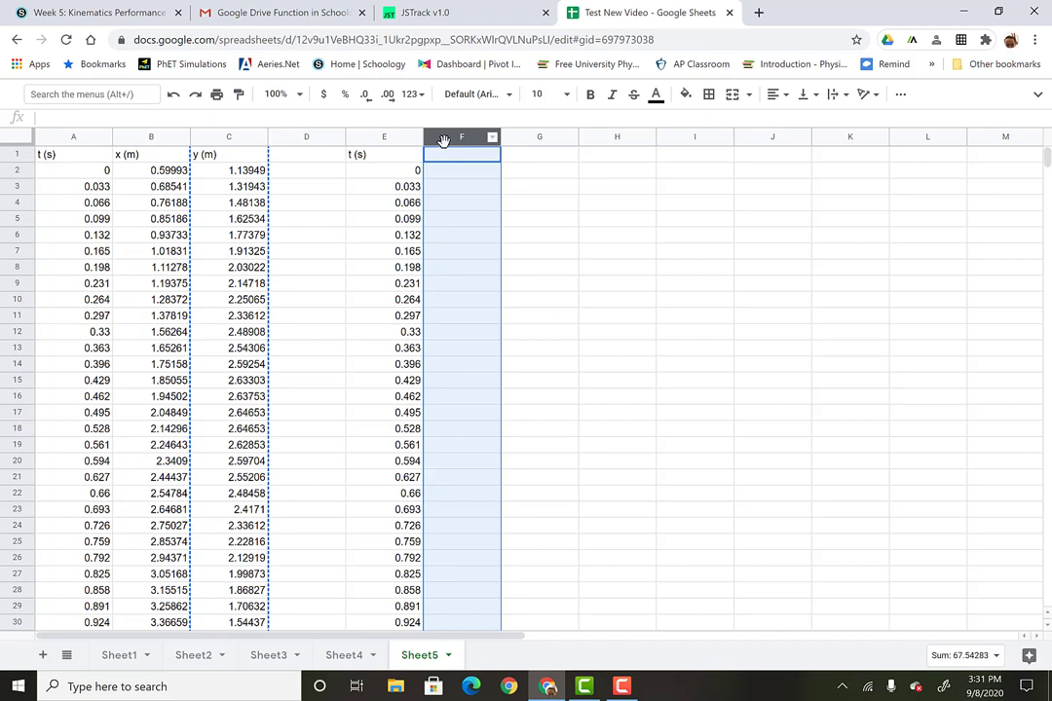
{"action": "key", "text": "ctrl+v"}
{"action": "left_click", "coordinate": [575, 236]}
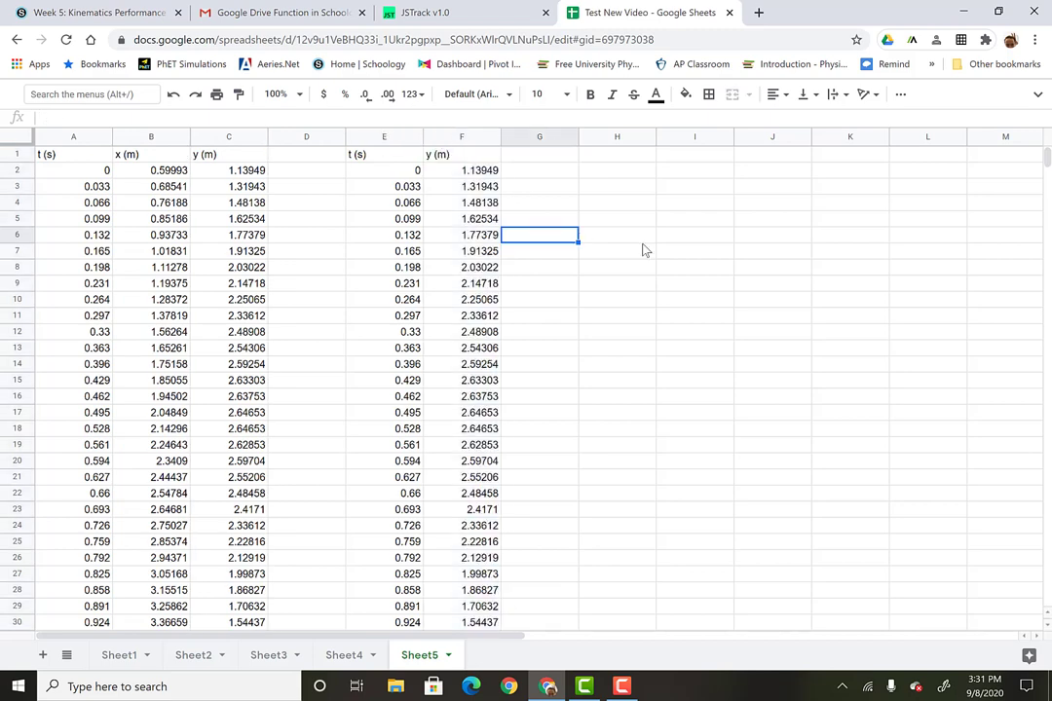
{"action": "left_click_drag", "start_coordinate": [383, 138], "coordinate": [462, 138]}
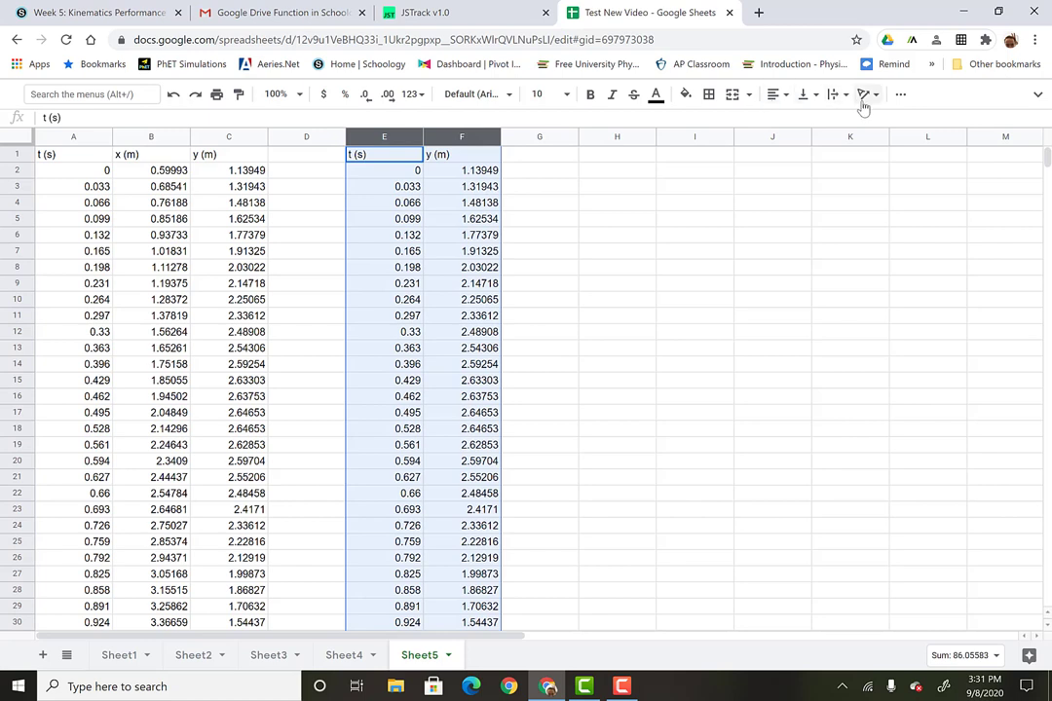
- Insert a chart from columns E:F, producing a y (m) vs. t (s) scatter chart
{"action": "left_click", "coordinate": [901, 98]}
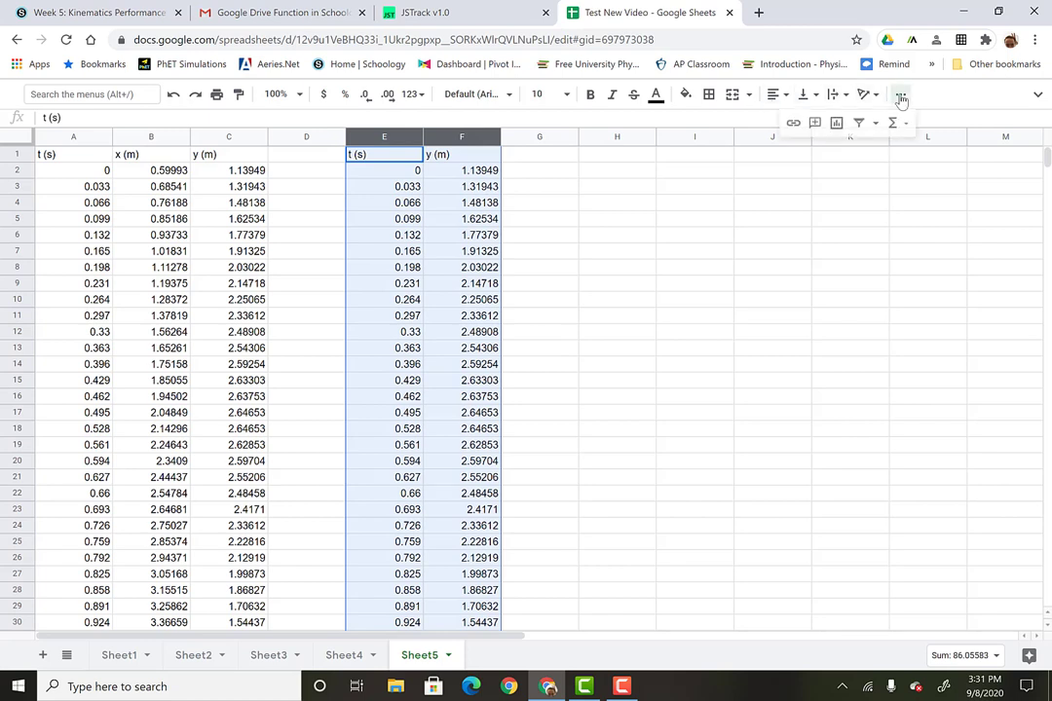
{"action": "left_click", "coordinate": [837, 124]}
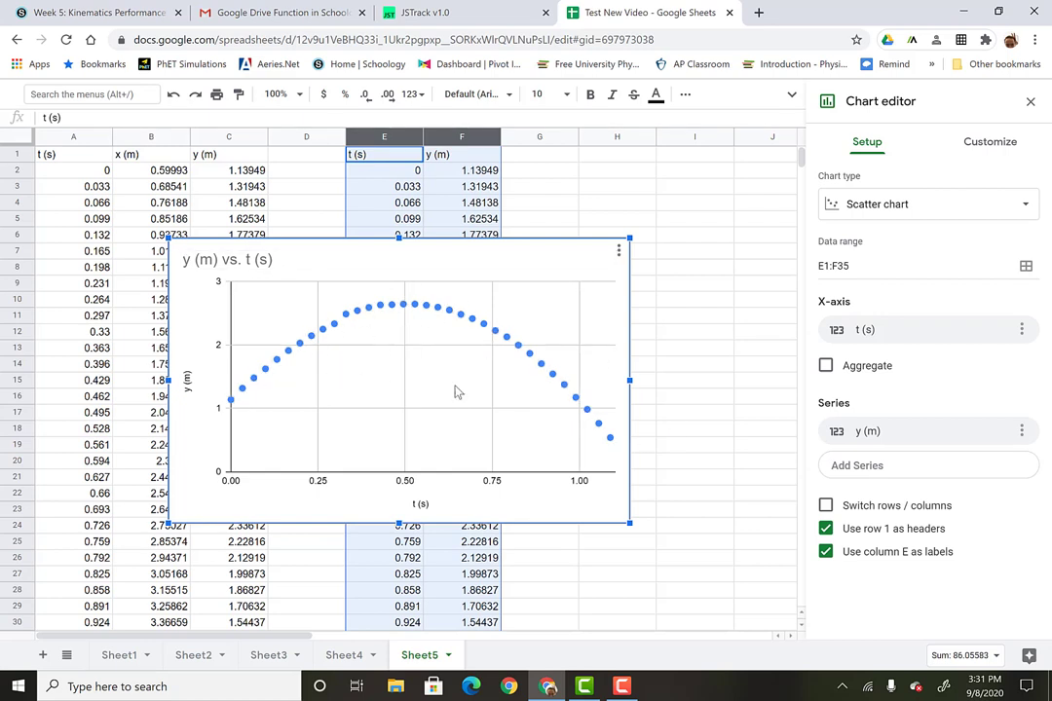
- Add a trendline to the y (m) series, labelled with its equation and showing R²
{"action": "left_click", "coordinate": [993, 154]}
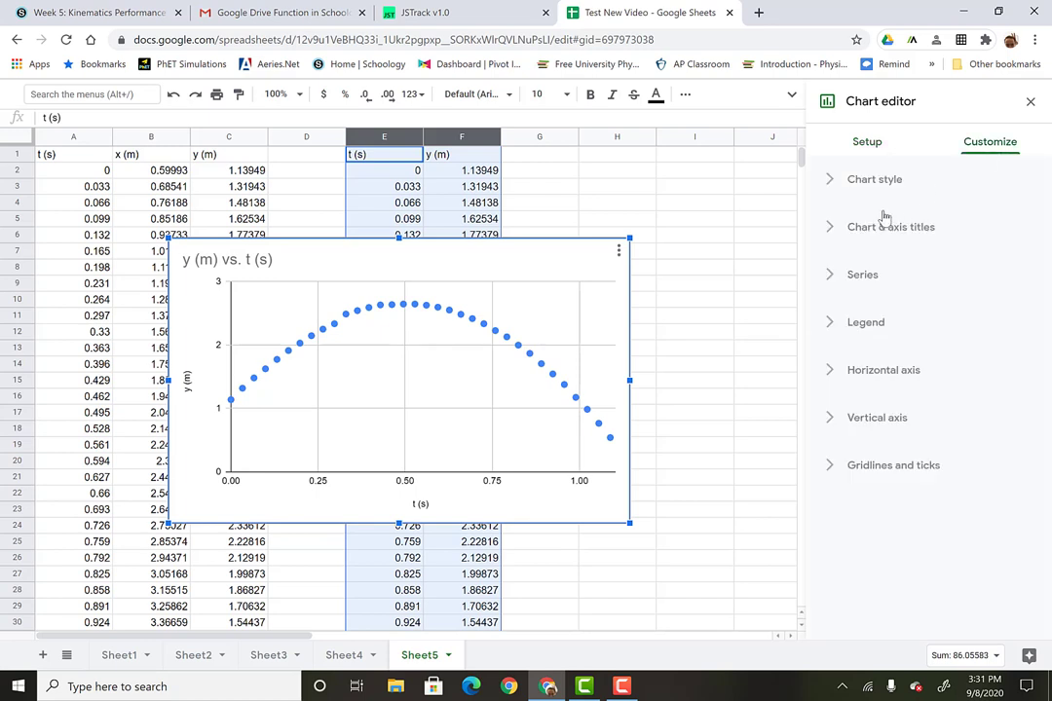
{"action": "left_click", "coordinate": [833, 277]}
{"action": "scroll", "coordinate": [862, 525], "scroll_direction": "down", "scroll_amount": 2}
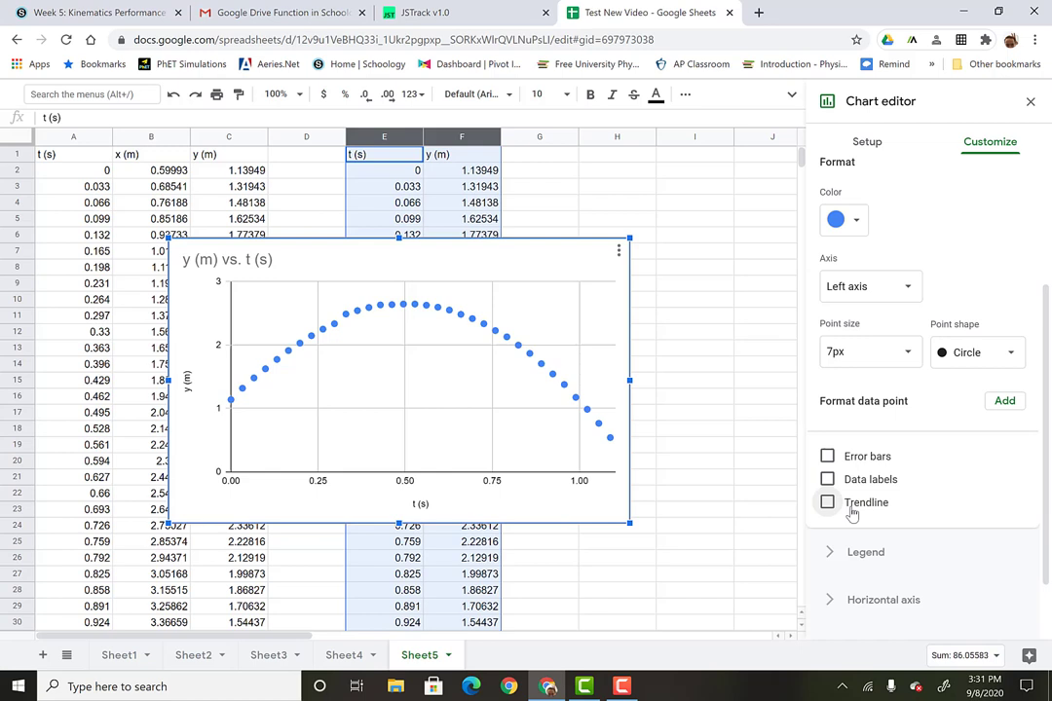
{"action": "left_click", "coordinate": [850, 504]}
{"action": "scroll", "coordinate": [876, 484], "scroll_direction": "down", "scroll_amount": 2}
{"action": "left_click", "coordinate": [870, 539]}
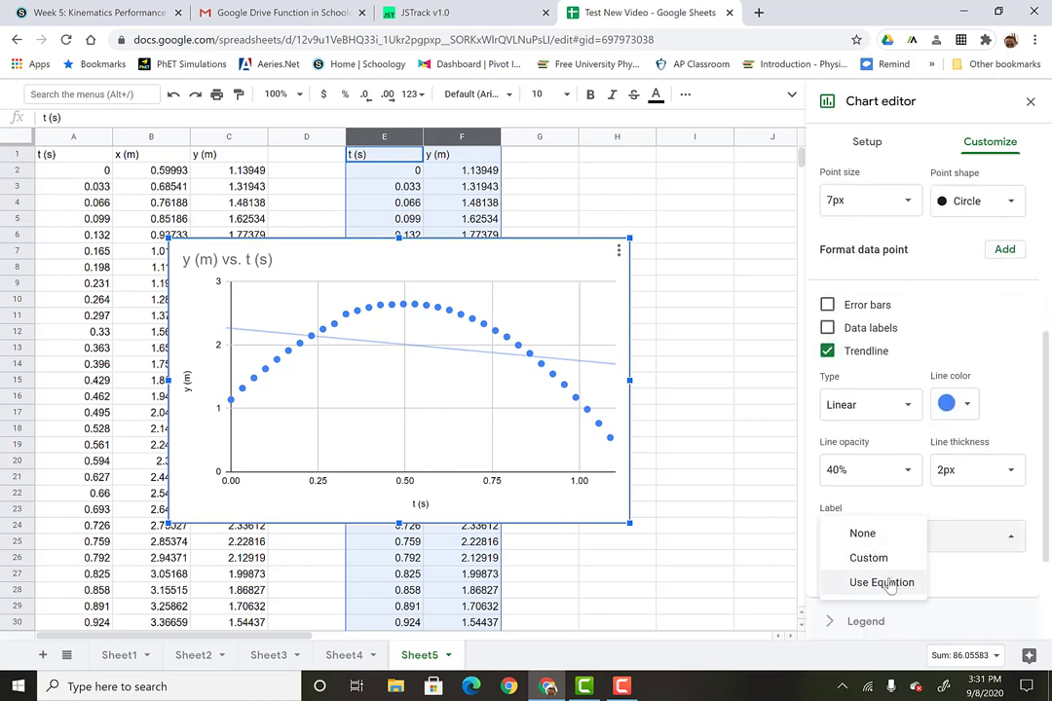
{"action": "left_click", "coordinate": [882, 584]}
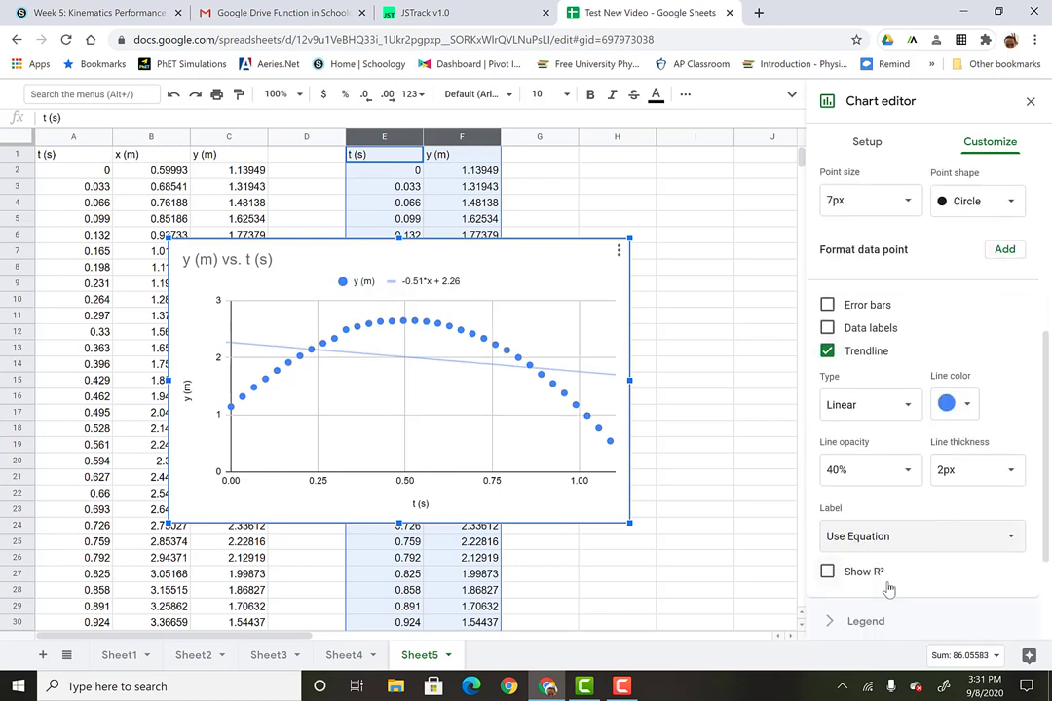
{"action": "left_click", "coordinate": [827, 572]}
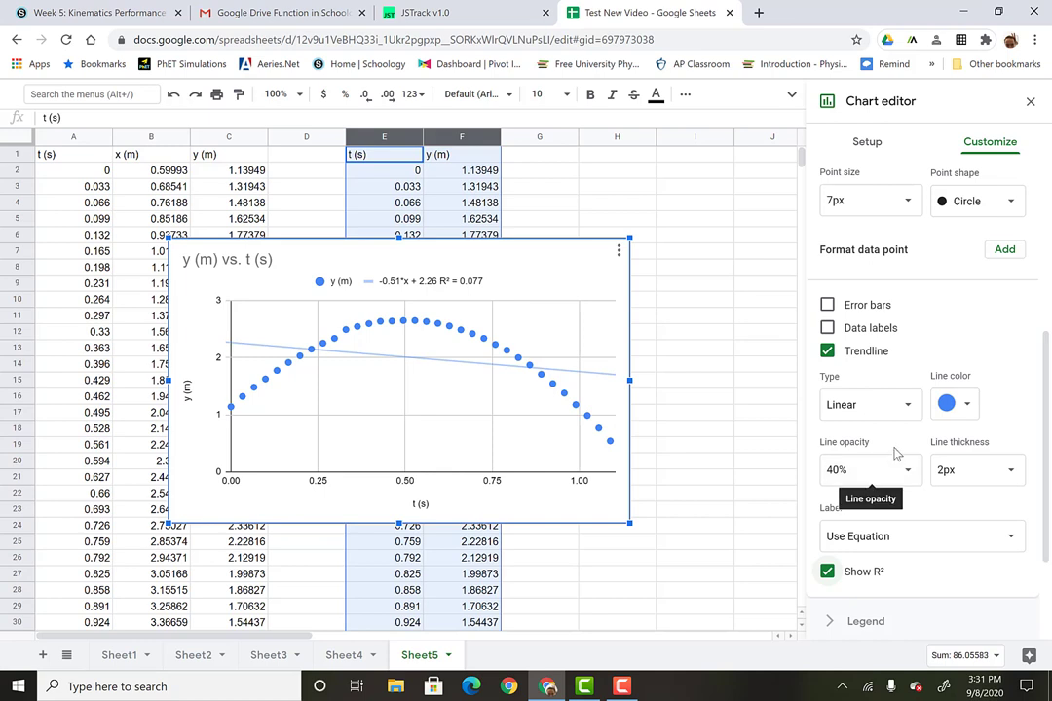
- Make the trendline a polynomial fit (R² = 0.999), then delete the chart
{"action": "left_click", "coordinate": [867, 404]}
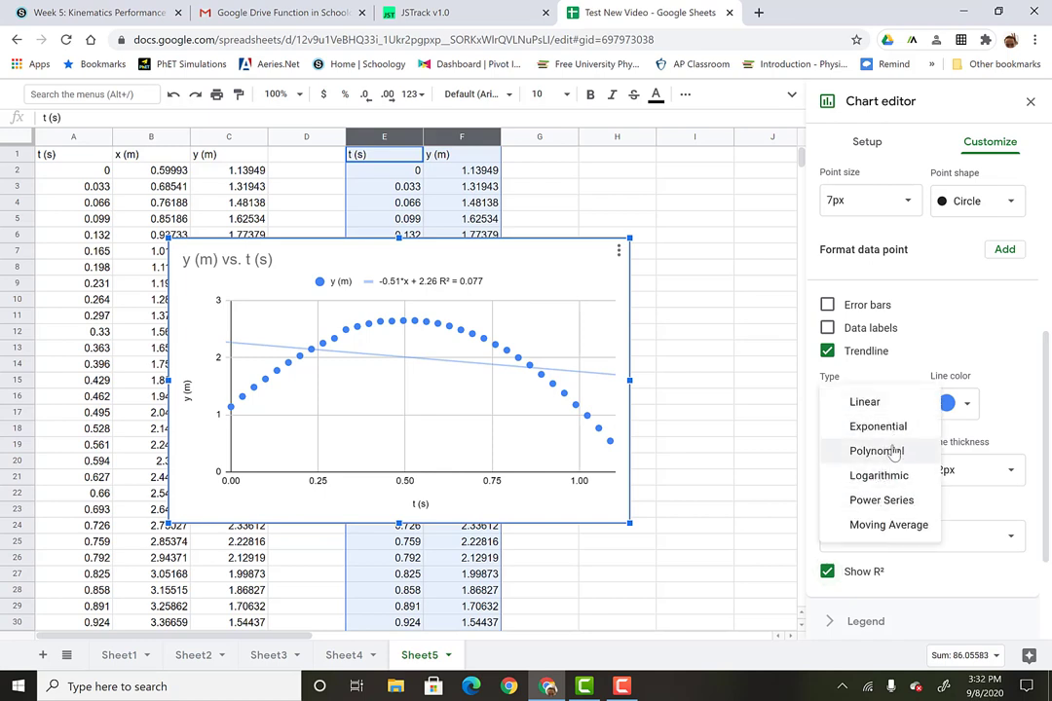
{"action": "left_click", "coordinate": [879, 451]}
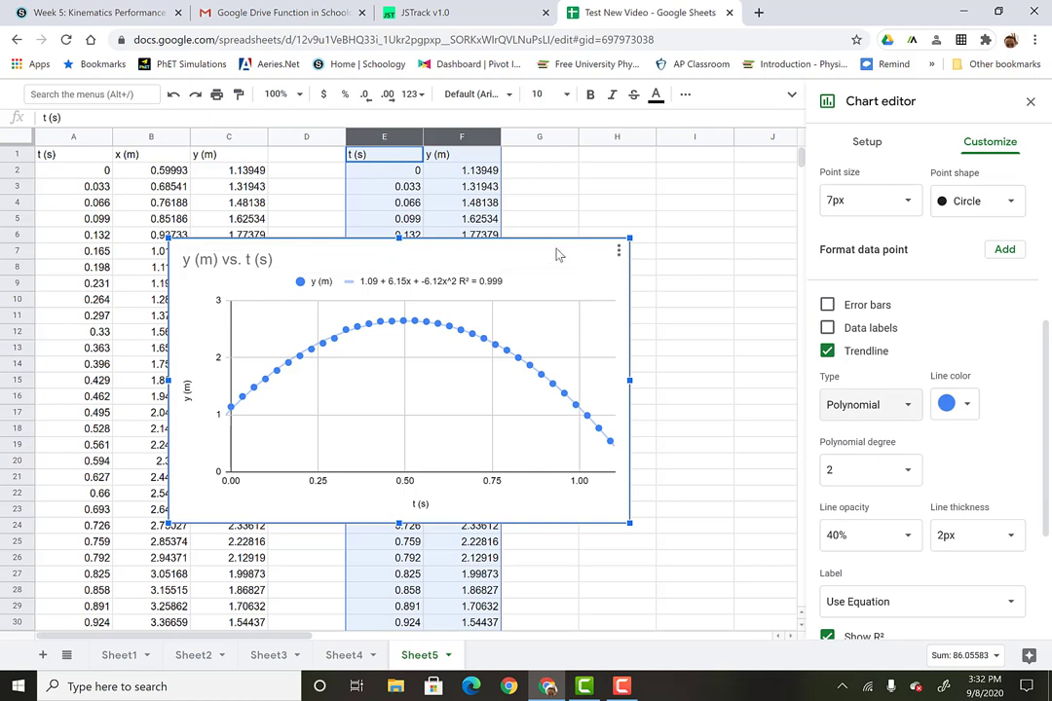
{"action": "key", "text": "Delete"}
- Copy the t (s) times from column E into column H
{"action": "left_click", "coordinate": [540, 222]}
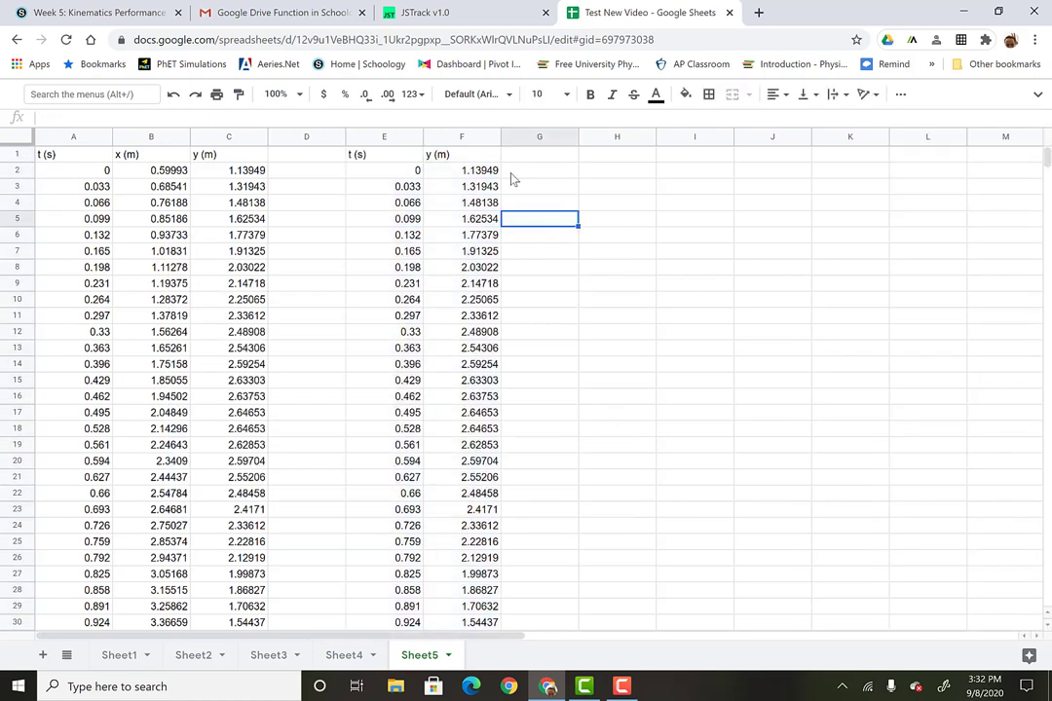
{"action": "left_click", "coordinate": [614, 156]}
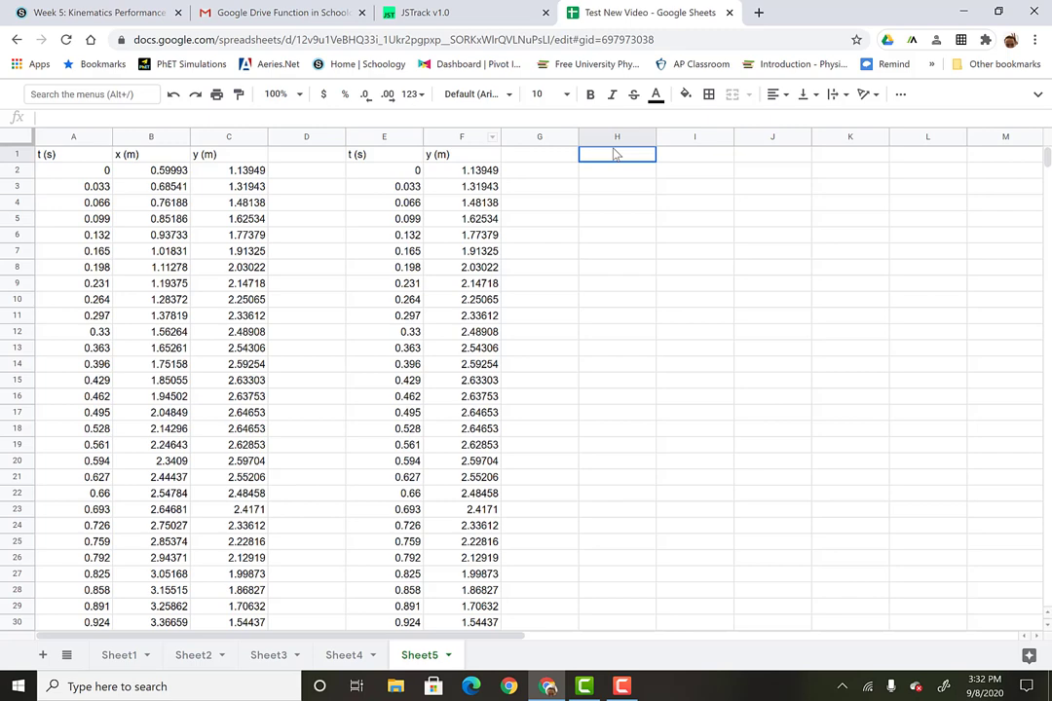
{"action": "left_click", "coordinate": [382, 134]}
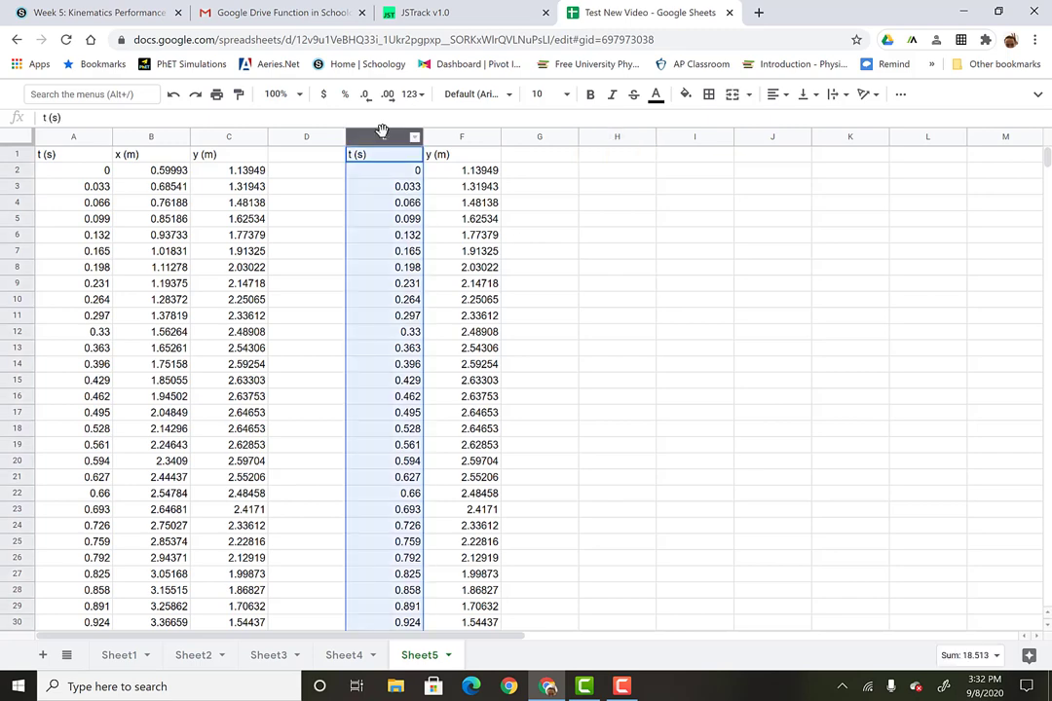
{"action": "key", "text": "ctrl+c"}
{"action": "left_click", "coordinate": [616, 136]}
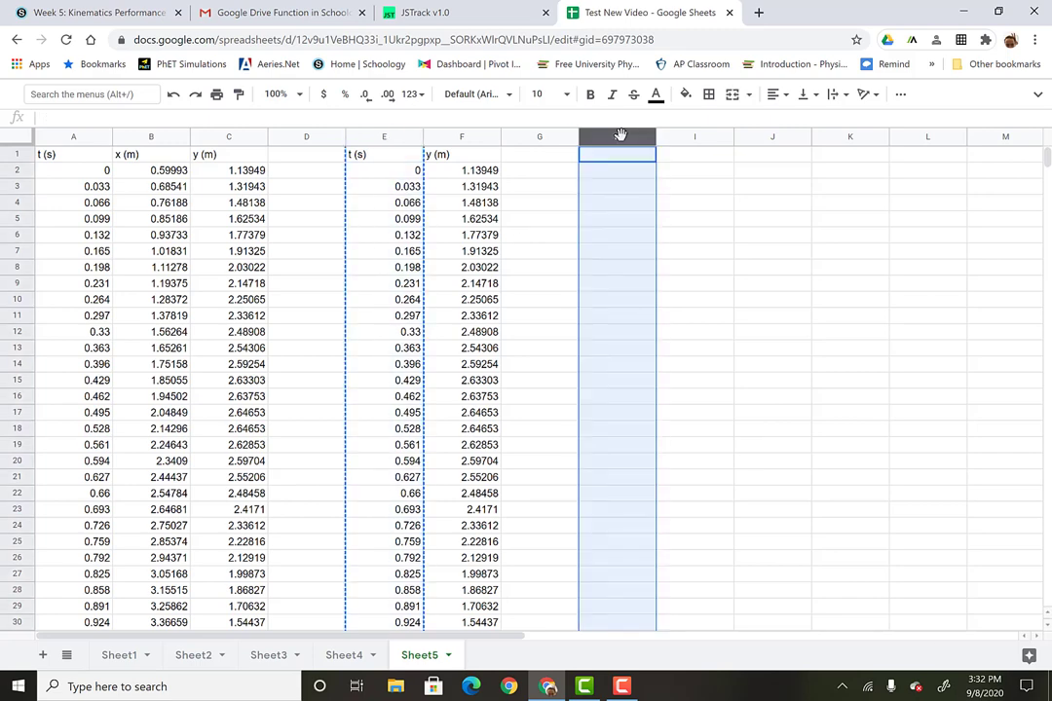
{"action": "key", "text": "ctrl+v"}
- Enter the heading v_y (m/s) in cell I1
{"action": "left_click", "coordinate": [707, 159]}
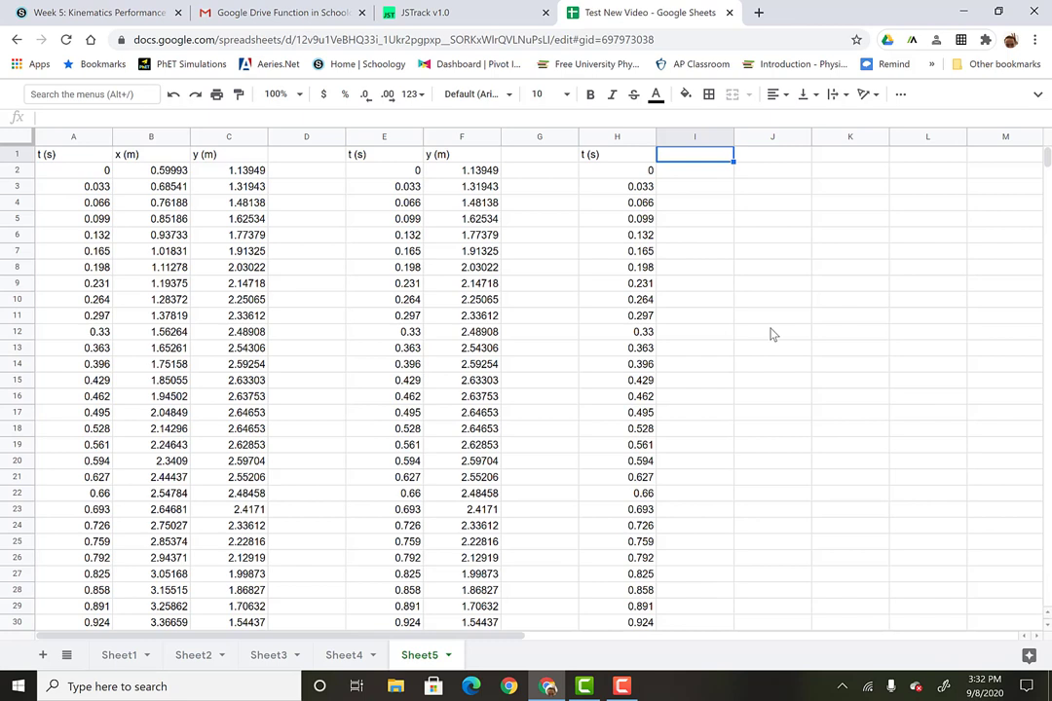
{"action": "type", "text": "v (m/s"}
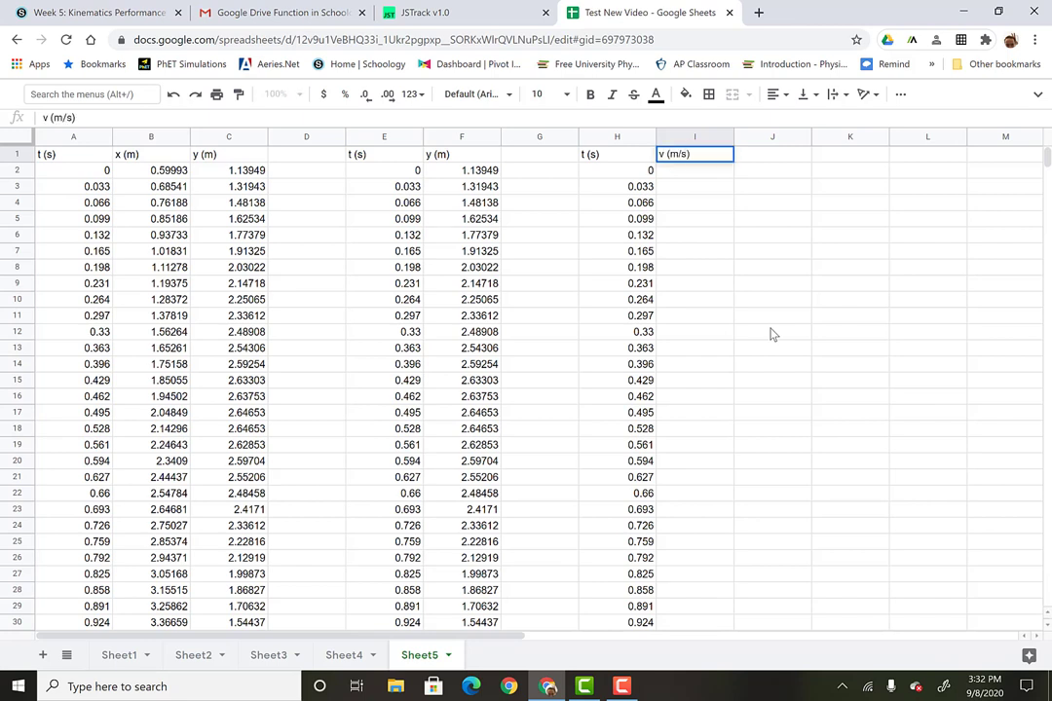
{"action": "key", "text": "Return"}
{"action": "key", "text": "Left"}
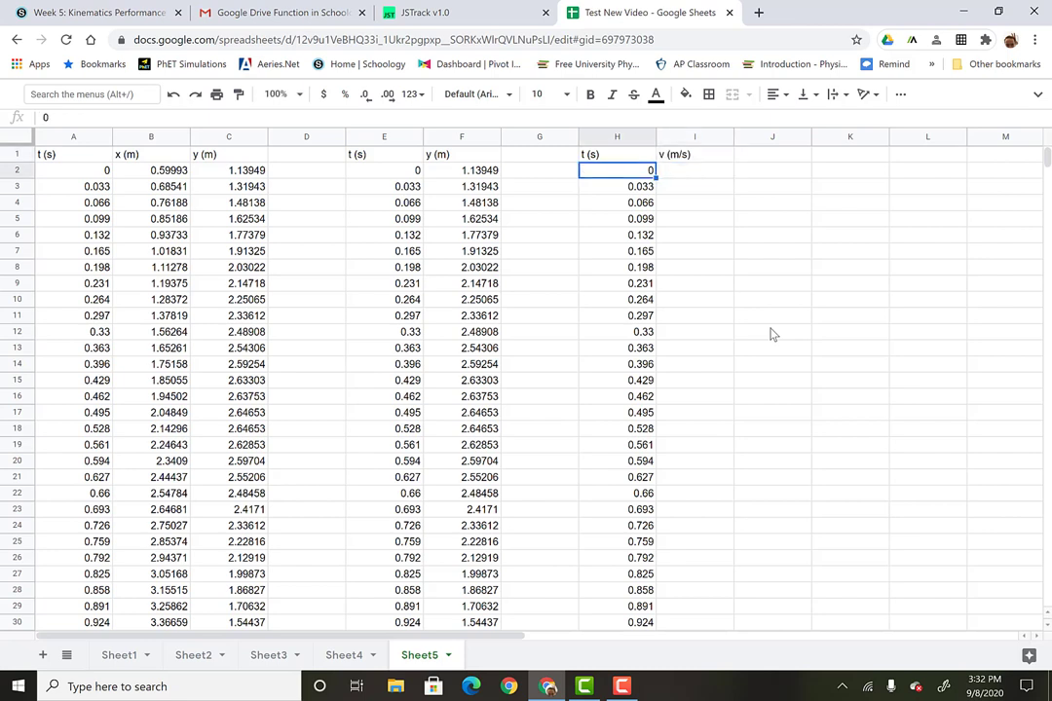
{"action": "key", "text": "Up"}
{"action": "key", "text": "Right"}
{"action": "key", "text": "Return"}
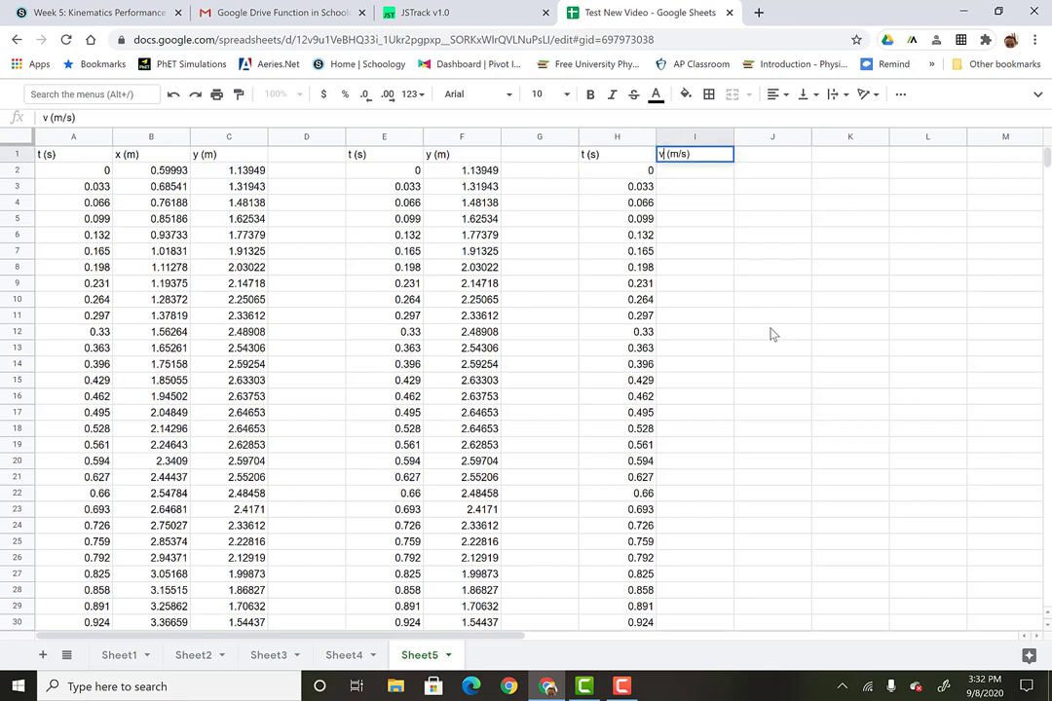
{"action": "type", "text": "_y"}
{"action": "key", "text": "Return"}
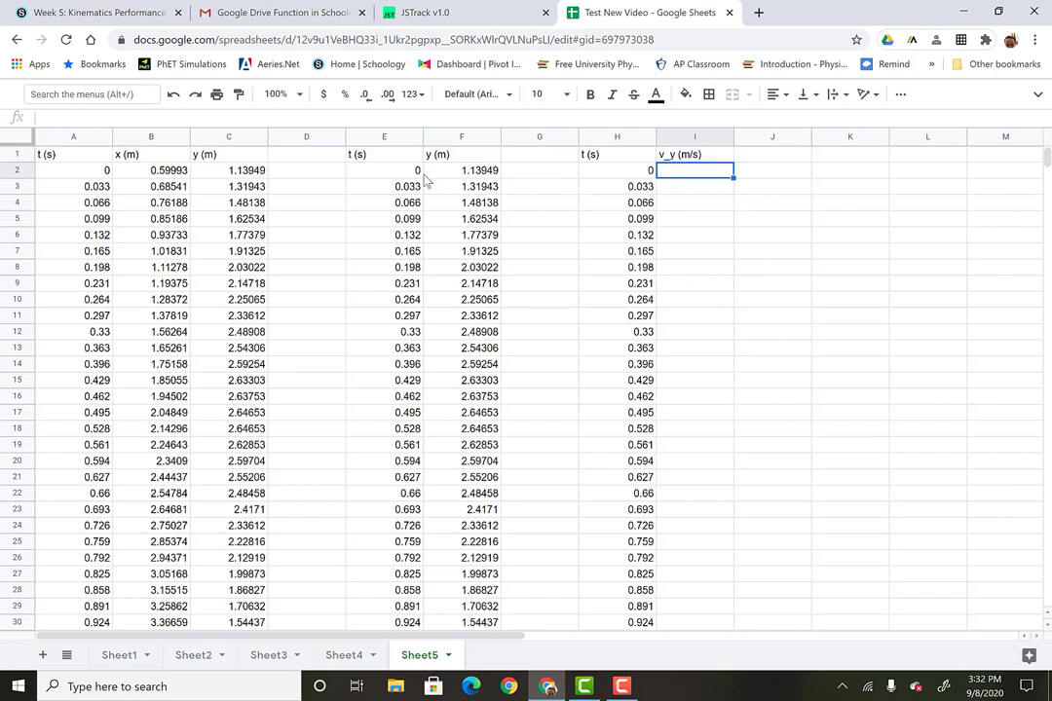
- Select the first t and y values, then compare column pairs E:F, H:I and A:B
{"action": "left_click_drag", "start_coordinate": [414, 171], "coordinate": [484, 226]}
{"action": "left_click", "coordinate": [553, 284]}
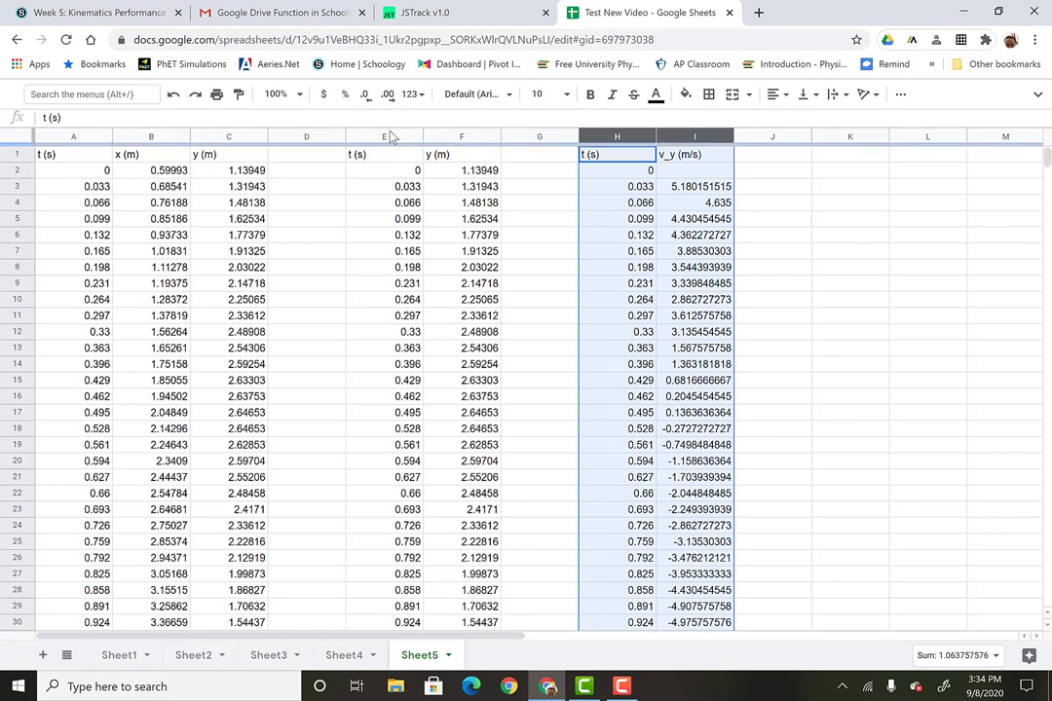
{"action": "left_click_drag", "start_coordinate": [390, 136], "coordinate": [458, 136]}
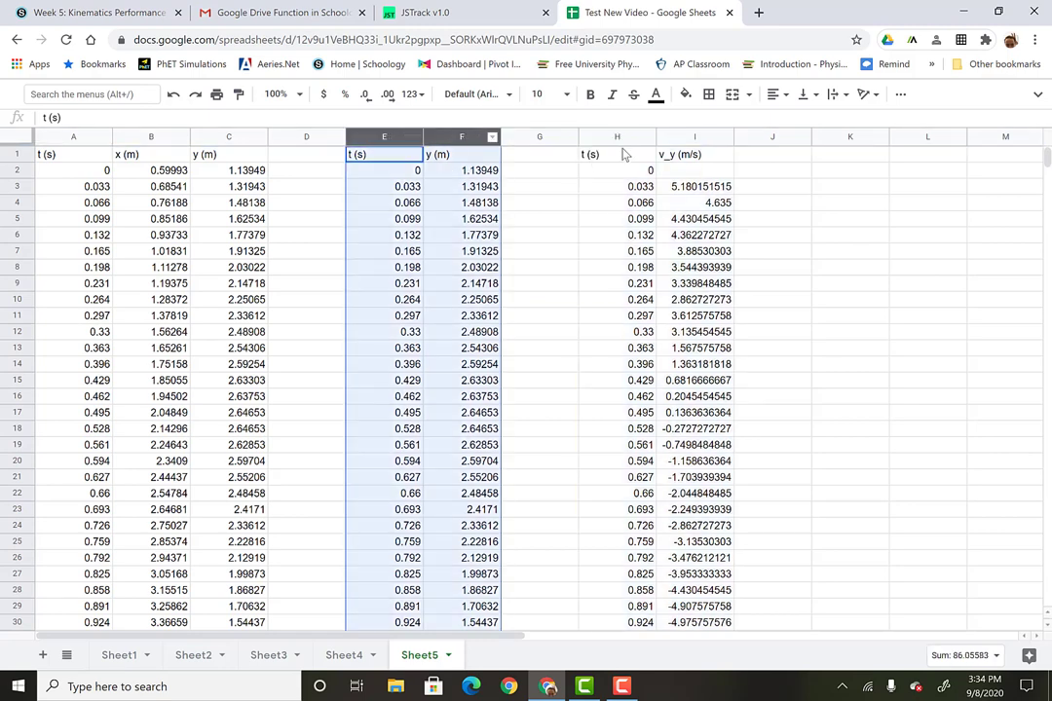
{"action": "left_click_drag", "start_coordinate": [619, 136], "coordinate": [694, 137]}
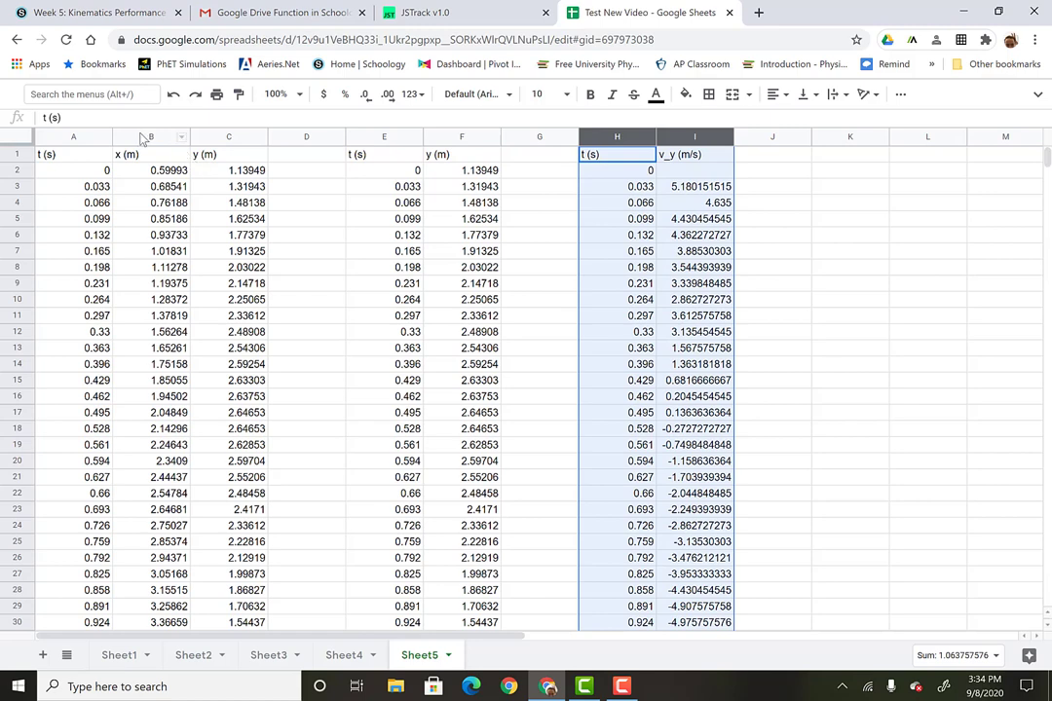
{"action": "left_click_drag", "start_coordinate": [61, 136], "coordinate": [146, 157]}
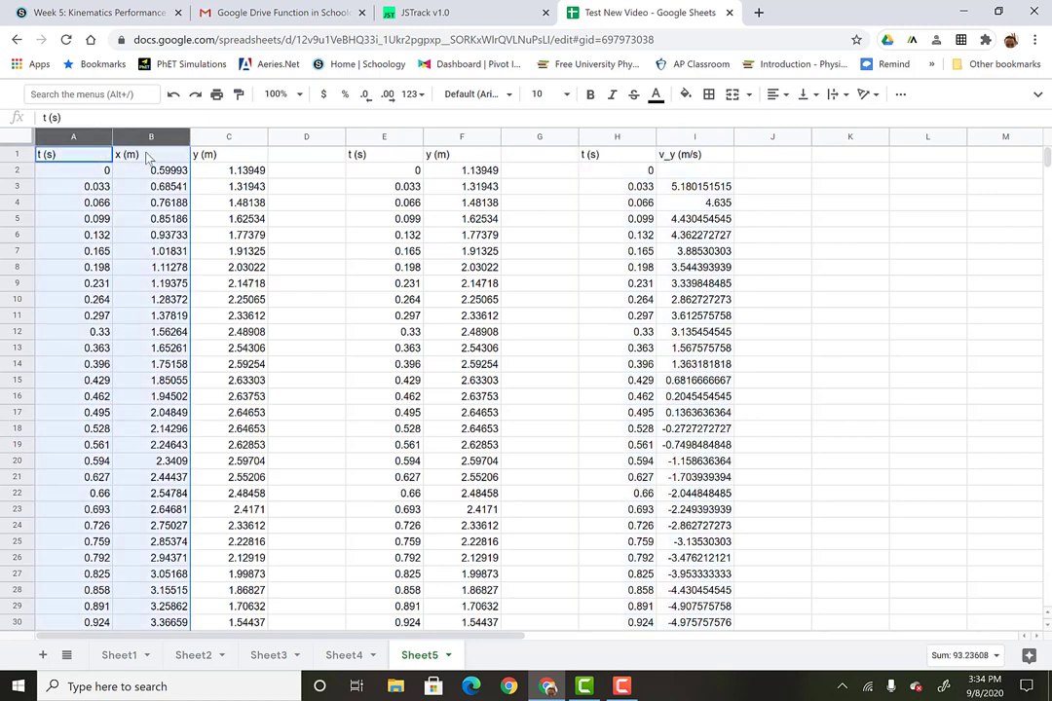